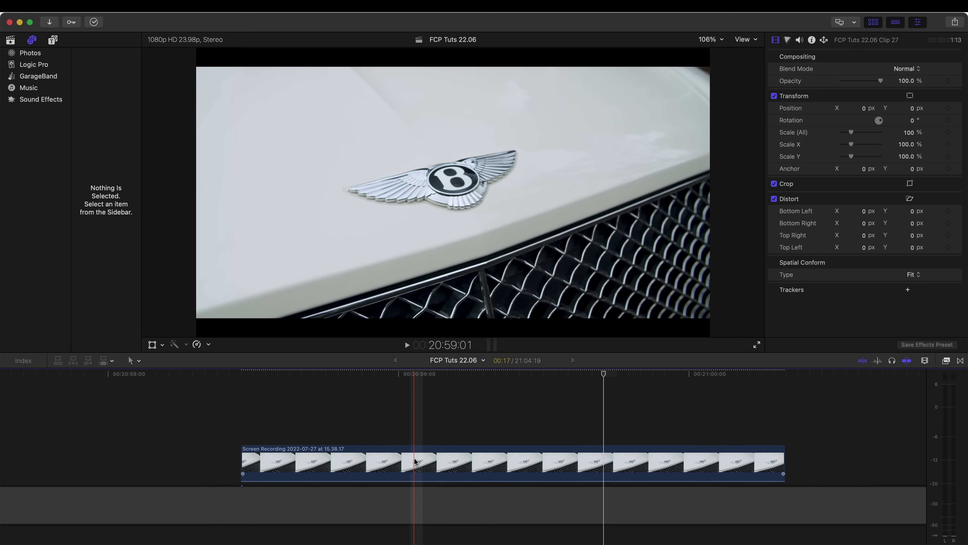
- Add a marker to the car-badge clip at 20:59:04 and duplicate the clip directly above itself
{"action": "left_click", "coordinate": [459, 462]}
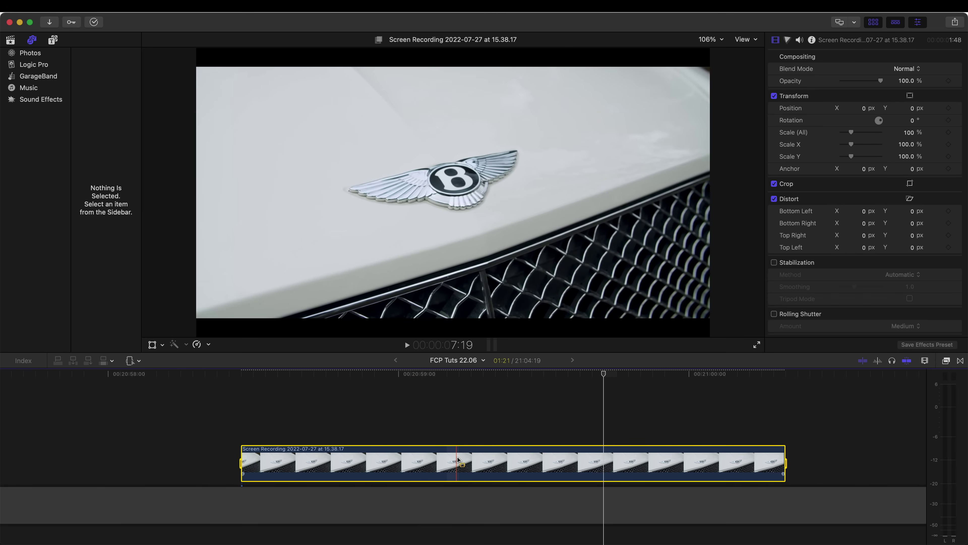
{"action": "left_click", "coordinate": [459, 461]}
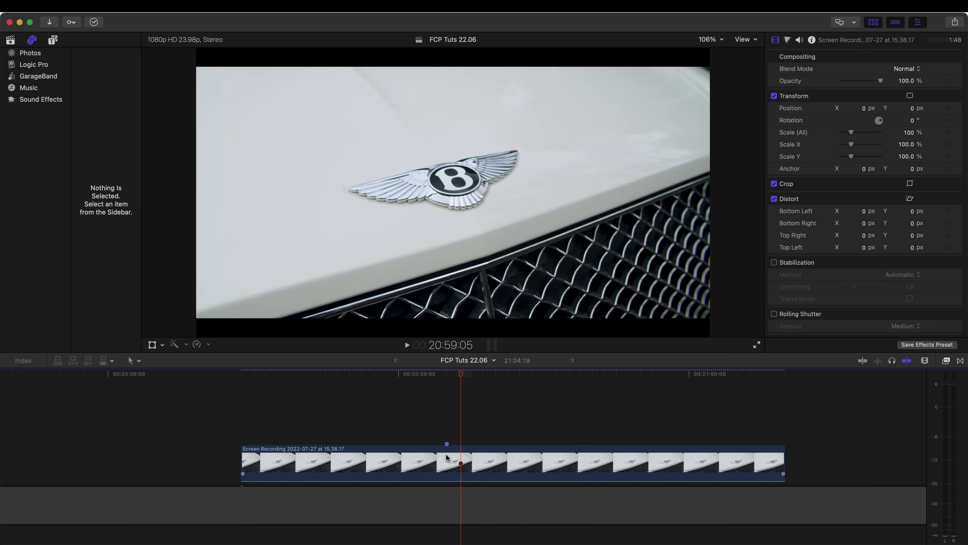
{"action": "left_click", "coordinate": [446, 460]}
{"action": "left_click", "coordinate": [443, 377]}
{"action": "left_click_drag", "start_coordinate": [441, 464], "coordinate": [446, 443]}
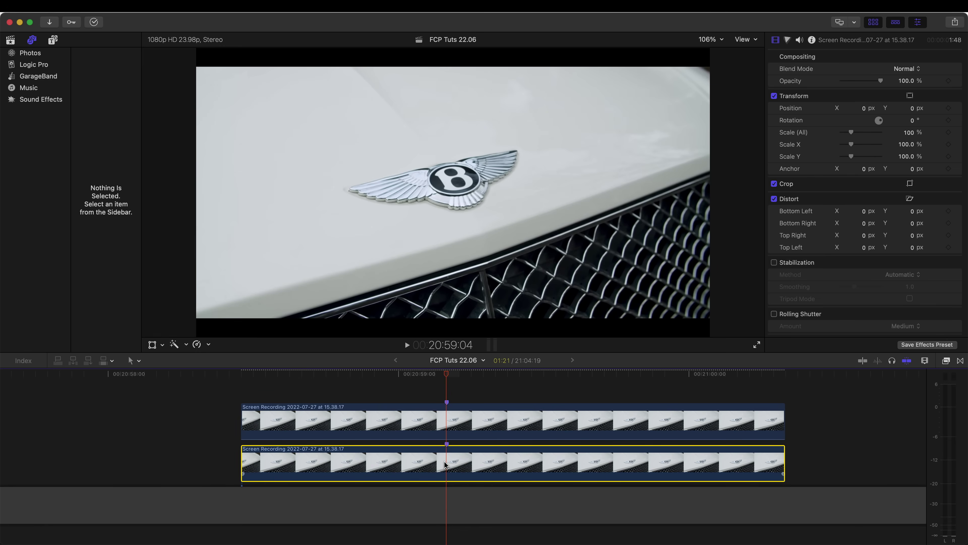
- Add a hold frame to the upper copy at the marker, align the frozen section with the lower clip's start, and trim it to end at the marker
{"action": "left_click", "coordinate": [447, 422]}
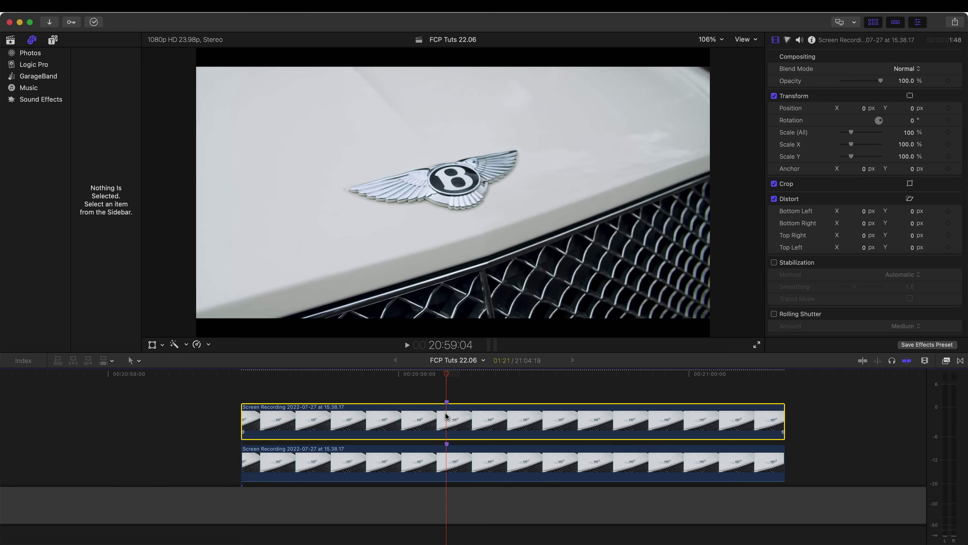
{"action": "key", "text": "shift+h"}
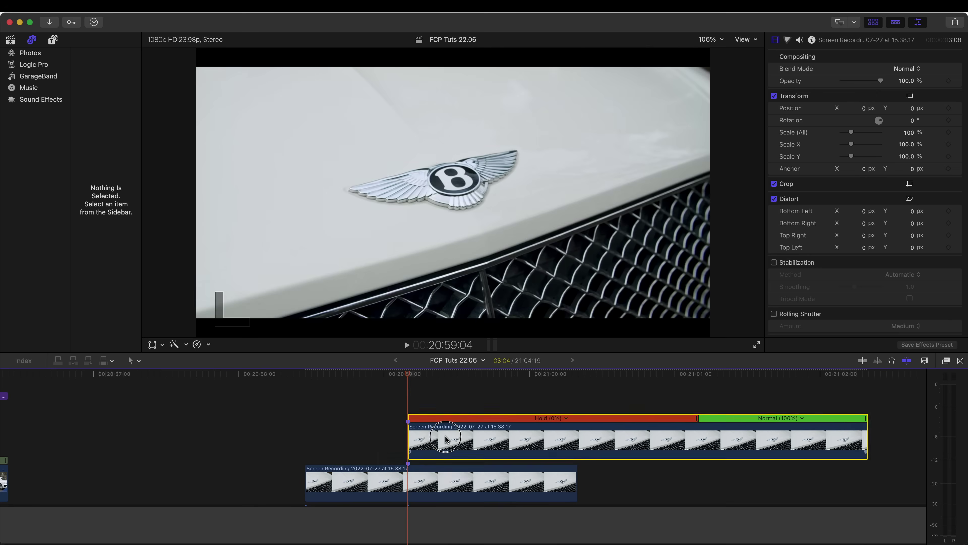
{"action": "left_click_drag", "start_coordinate": [452, 442], "coordinate": [338, 442]}
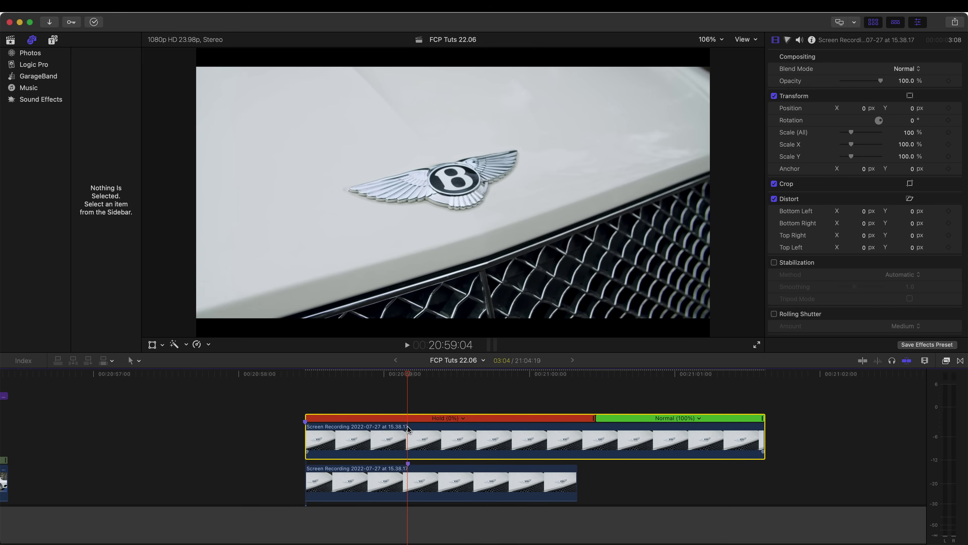
{"action": "key", "text": "alt+]"}
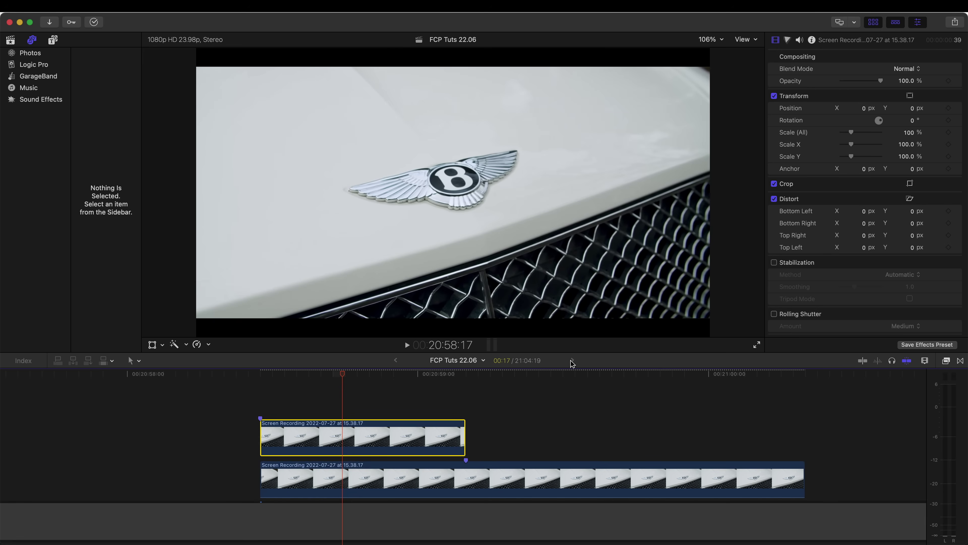
- Apply the Draw Mask effect from the Masks category to the frozen upper clip
{"action": "left_click", "coordinate": [946, 360]}
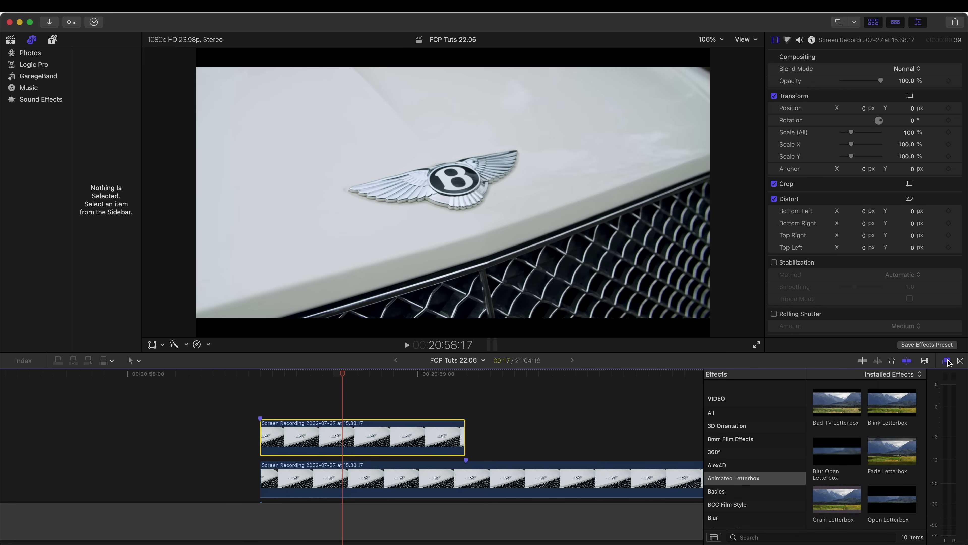
{"action": "scroll", "coordinate": [724, 452], "scroll_direction": "down", "scroll_amount": 5}
{"action": "scroll", "coordinate": [724, 452], "scroll_direction": "down", "scroll_amount": 3}
{"action": "left_click", "coordinate": [731, 489]}
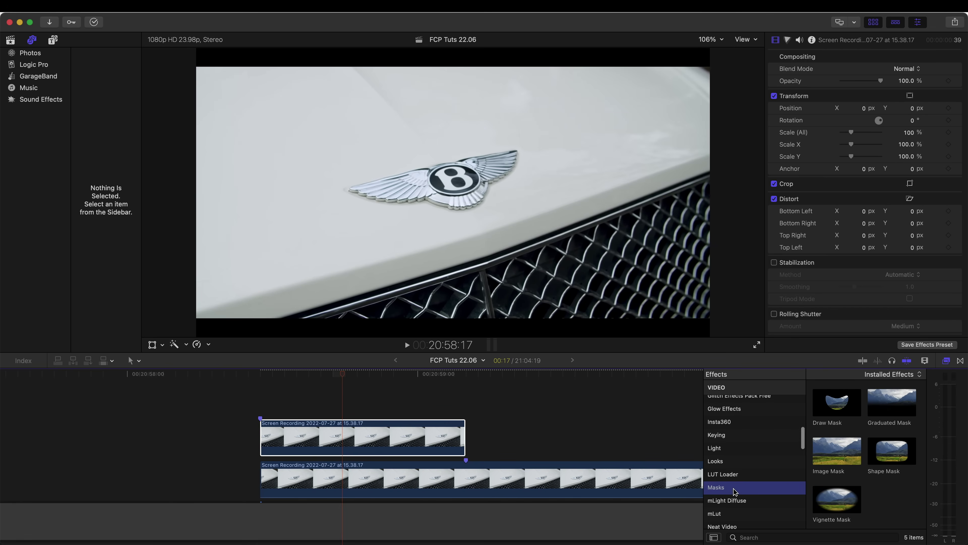
{"action": "mouse_move", "coordinate": [836, 403]}
{"action": "left_mouse_down"}
{"action": "mouse_move", "coordinate": [584, 385]}
{"action": "mouse_move", "coordinate": [335, 443]}
{"action": "mouse_move", "coordinate": [354, 434]}
{"action": "left_mouse_up"}
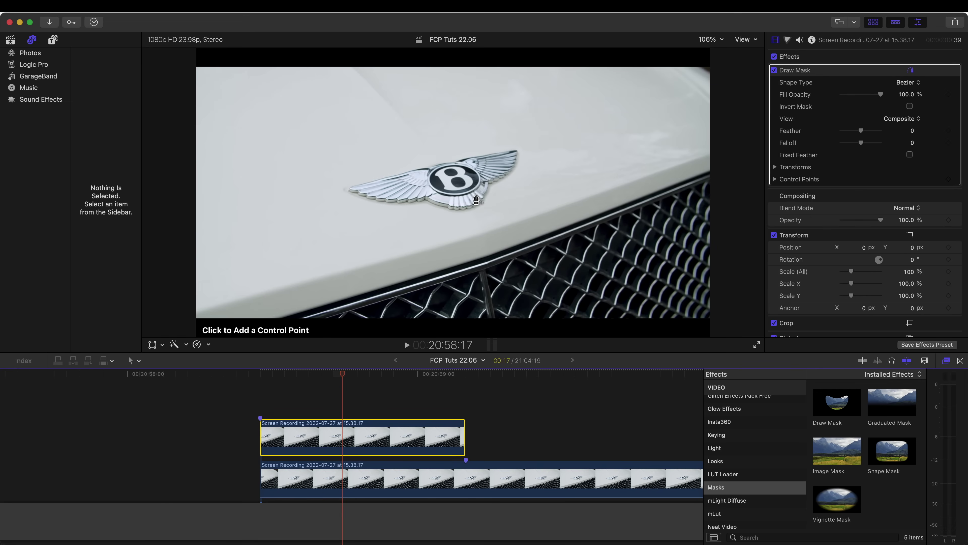
- Outline the badge's left wing with mask control points, following its upper edge and the border of the central circle
{"action": "left_click", "coordinate": [711, 39]}
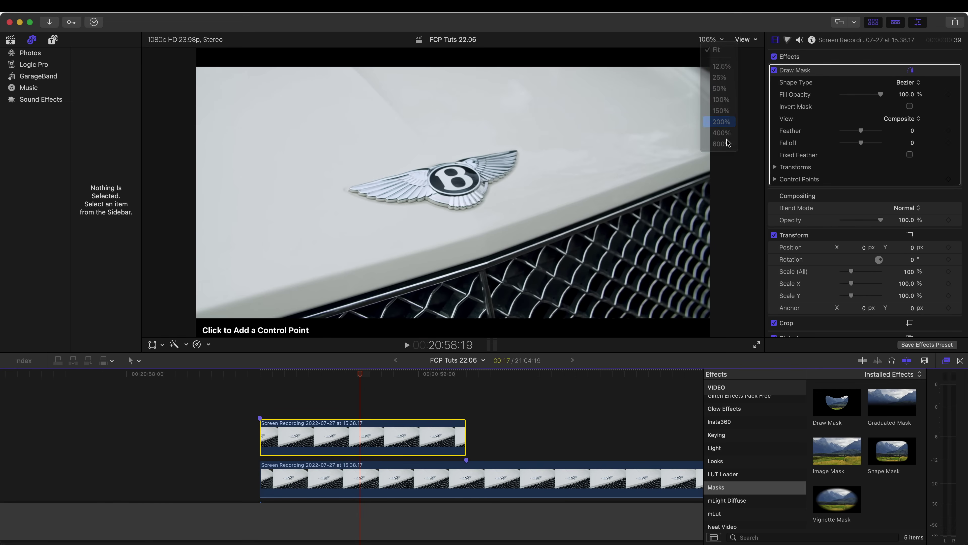
{"action": "left_click", "coordinate": [721, 121]}
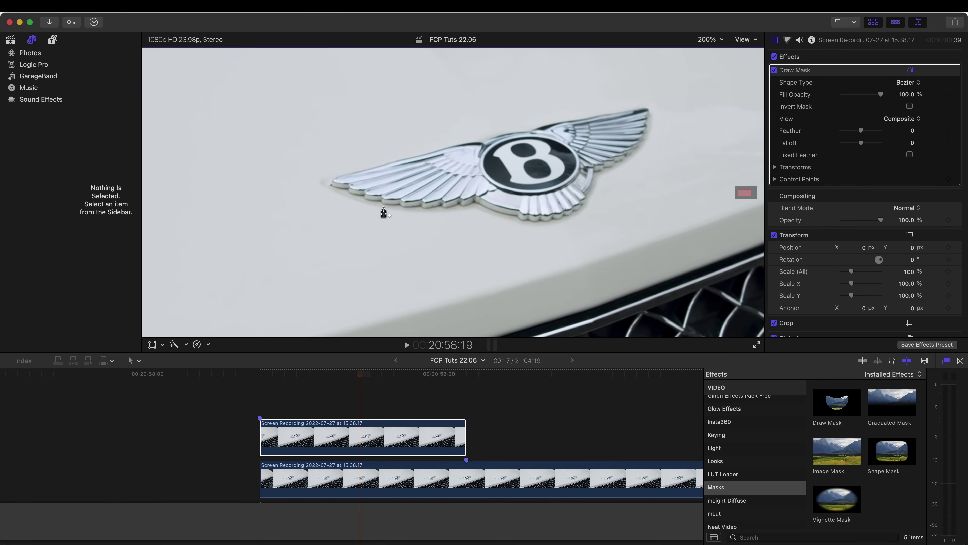
{"action": "left_click", "coordinate": [321, 181]}
{"action": "left_click", "coordinate": [344, 174]}
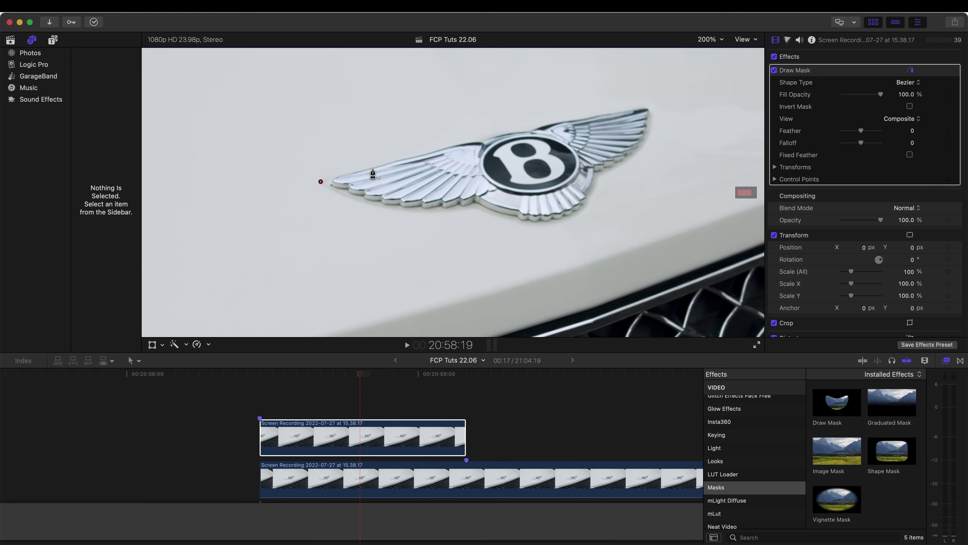
{"action": "left_click", "coordinate": [366, 170]}
{"action": "left_click", "coordinate": [396, 161]}
{"action": "left_click", "coordinate": [424, 154]}
{"action": "left_click", "coordinate": [455, 146]}
{"action": "left_click", "coordinate": [483, 143]}
{"action": "left_click", "coordinate": [483, 150]}
{"action": "left_click", "coordinate": [480, 169]}
{"action": "left_click", "coordinate": [491, 183]}
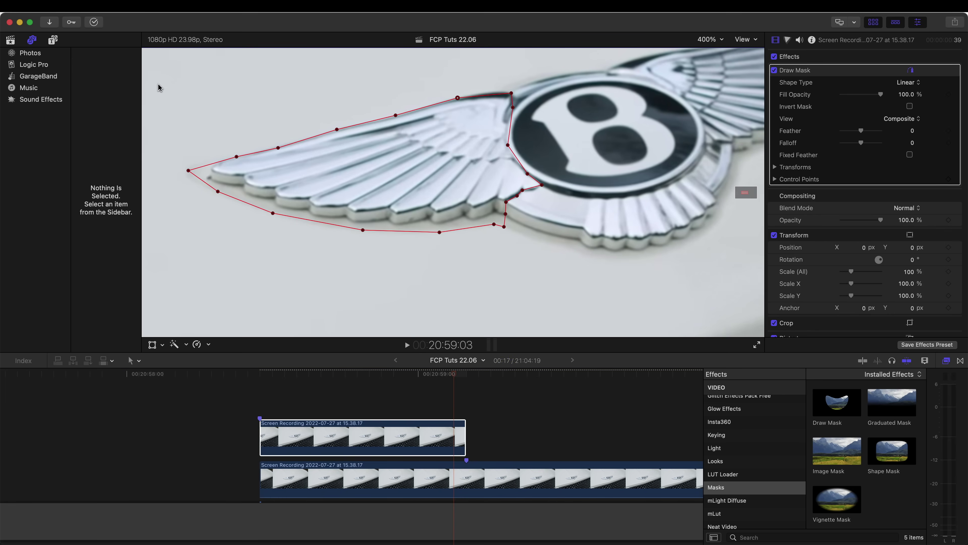
- Select all control points of the left-wing mask and make them Smooth
{"action": "left_click_drag", "start_coordinate": [150, 68], "coordinate": [564, 265]}
{"action": "right_click", "coordinate": [439, 232]}
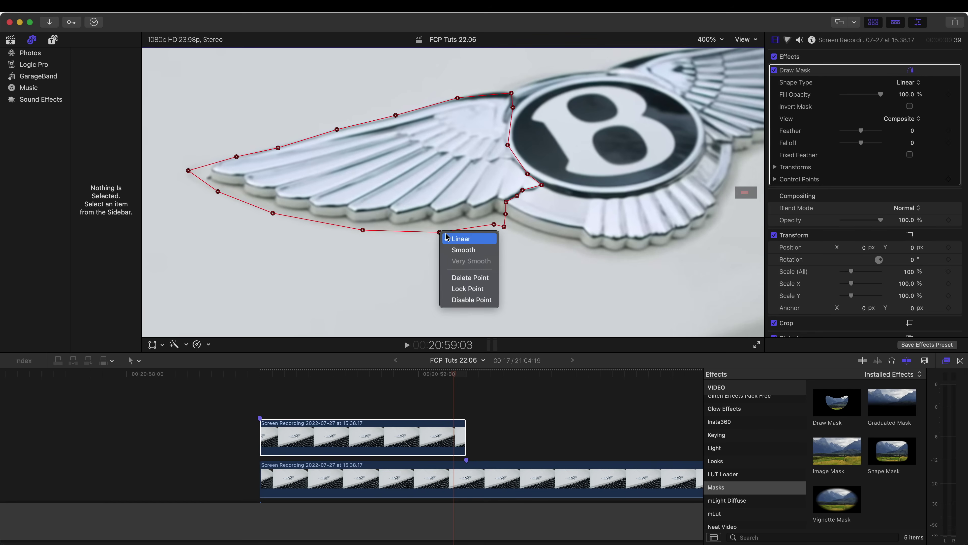
{"action": "left_click", "coordinate": [469, 251]}
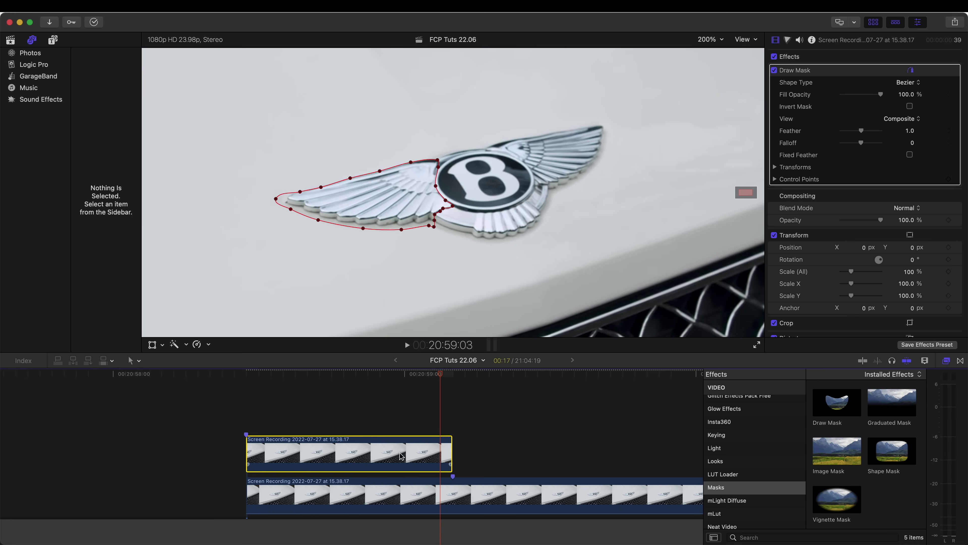
- Duplicate the left-wing clip above itself, disable the copy's existing mask, and apply a new Draw Mask to it
{"action": "left_click_drag", "start_coordinate": [392, 457], "coordinate": [400, 433]}
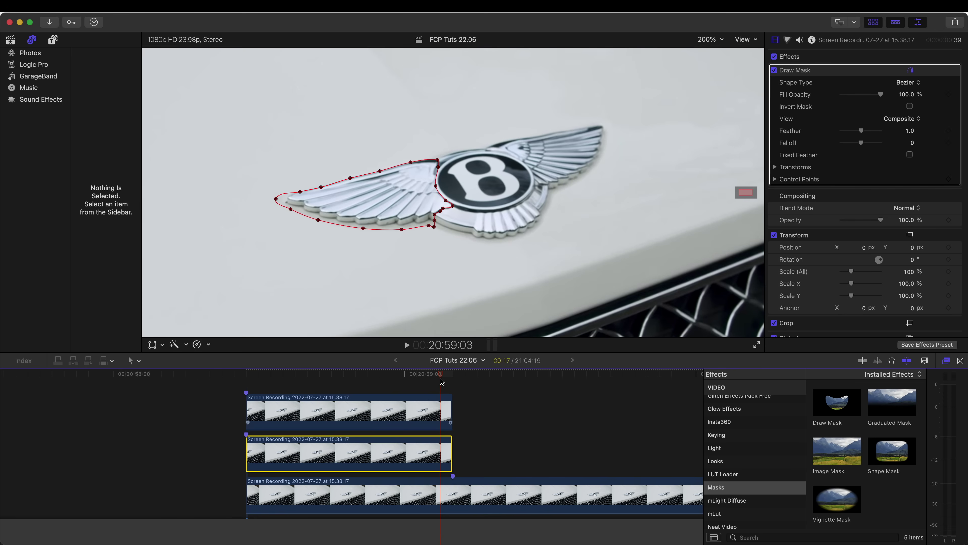
{"action": "left_click_drag", "start_coordinate": [433, 374], "coordinate": [428, 377]}
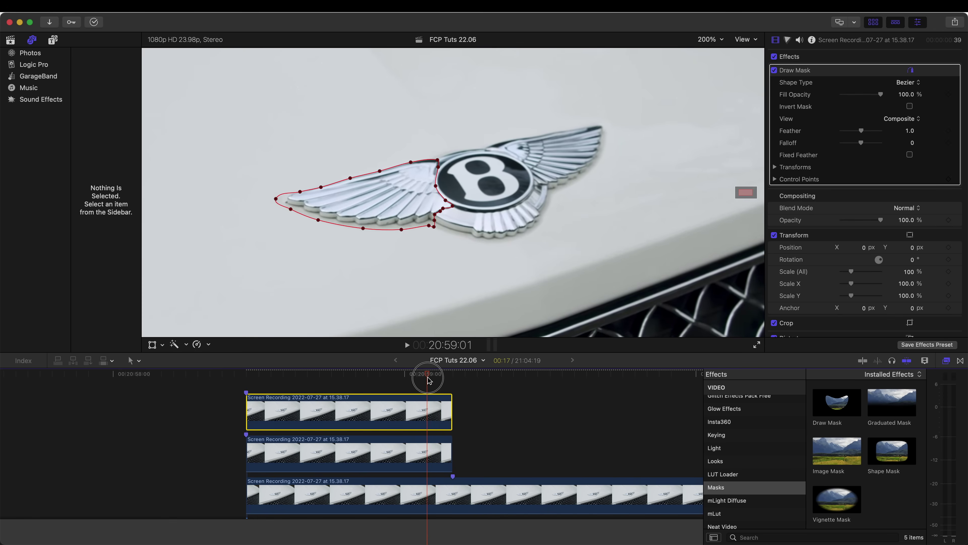
{"action": "left_click", "coordinate": [444, 375]}
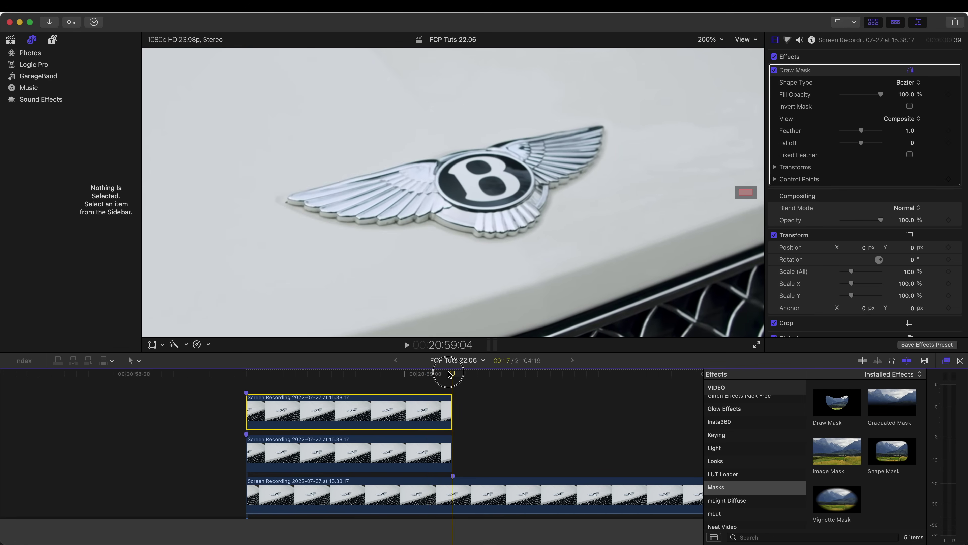
{"action": "left_click", "coordinate": [774, 70]}
{"action": "mouse_move", "coordinate": [839, 405]}
{"action": "left_mouse_down"}
{"action": "mouse_move", "coordinate": [558, 400]}
{"action": "mouse_move", "coordinate": [415, 412]}
{"action": "left_mouse_up"}
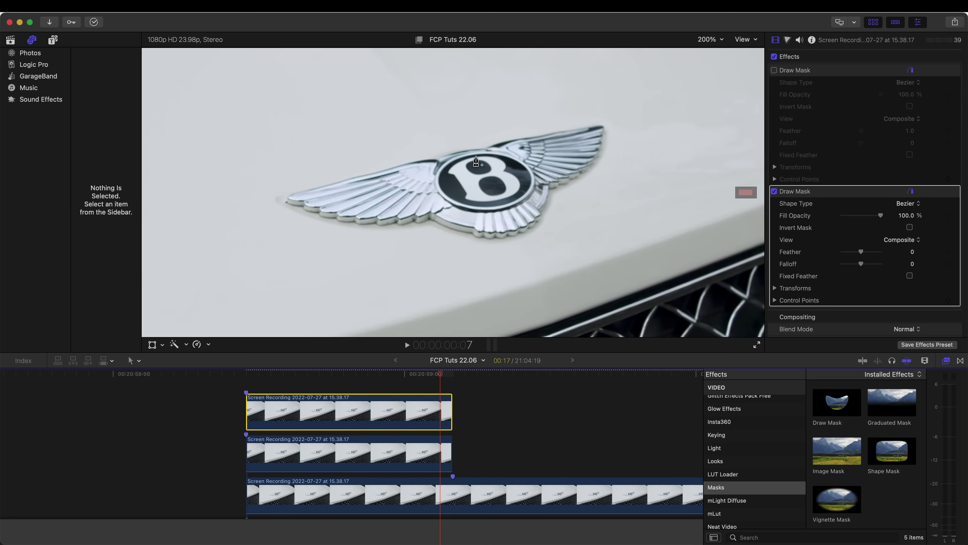
- Draw a closed mask around the badge's central B circle and make its control points Smooth
{"action": "left_click", "coordinate": [711, 39]}
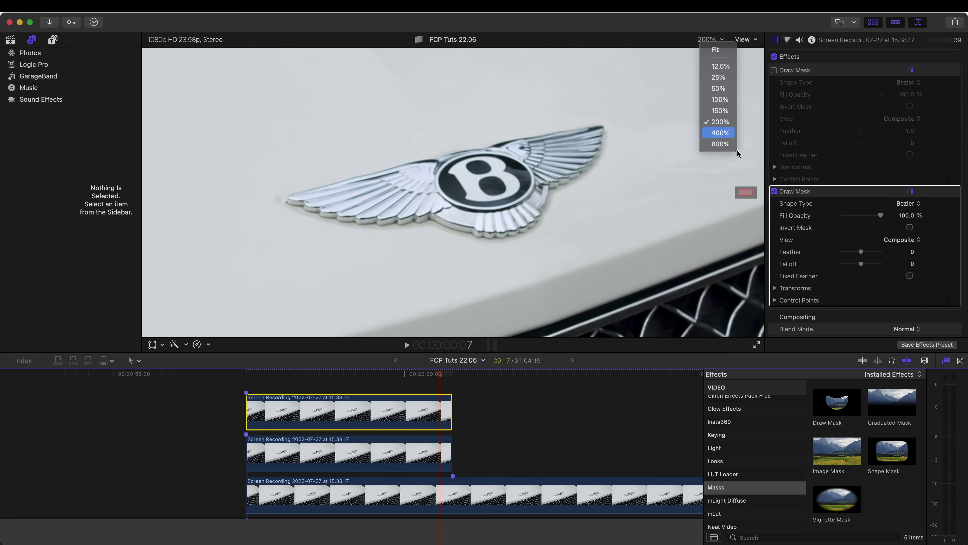
{"action": "left_click", "coordinate": [720, 132]}
{"action": "left_click_drag", "start_coordinate": [745, 191], "coordinate": [745, 191]}
{"action": "left_click", "coordinate": [446, 152]}
{"action": "left_click", "coordinate": [502, 148]}
{"action": "left_click", "coordinate": [551, 163]}
{"action": "left_click", "coordinate": [581, 193]}
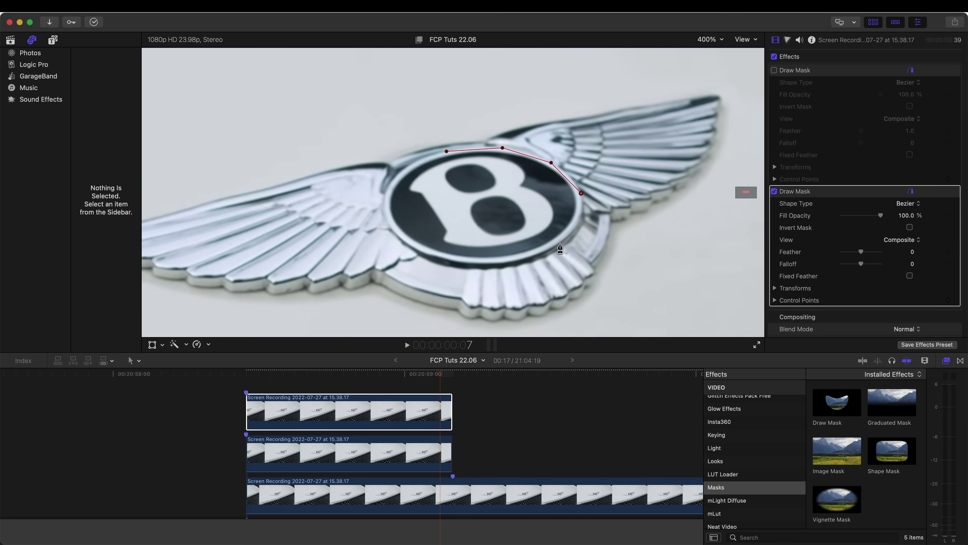
{"action": "left_click", "coordinate": [583, 221]}
{"action": "left_click", "coordinate": [555, 252]}
{"action": "left_click", "coordinate": [508, 267]}
{"action": "left_click", "coordinate": [435, 263]}
{"action": "left_click", "coordinate": [398, 239]}
{"action": "left_click", "coordinate": [384, 200]}
{"action": "left_click", "coordinate": [405, 167]}
{"action": "left_click", "coordinate": [446, 151]}
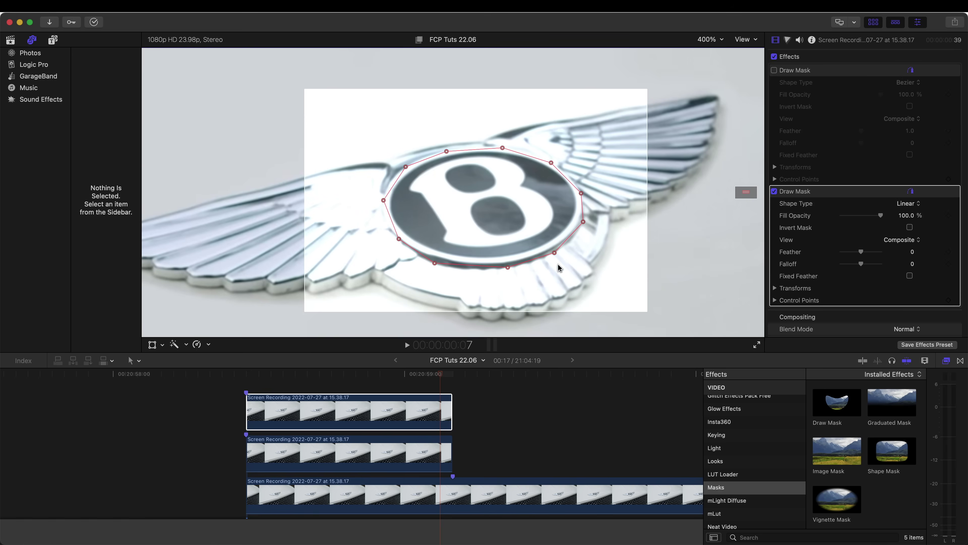
{"action": "right_click", "coordinate": [508, 267]}
{"action": "left_click", "coordinate": [535, 283]}
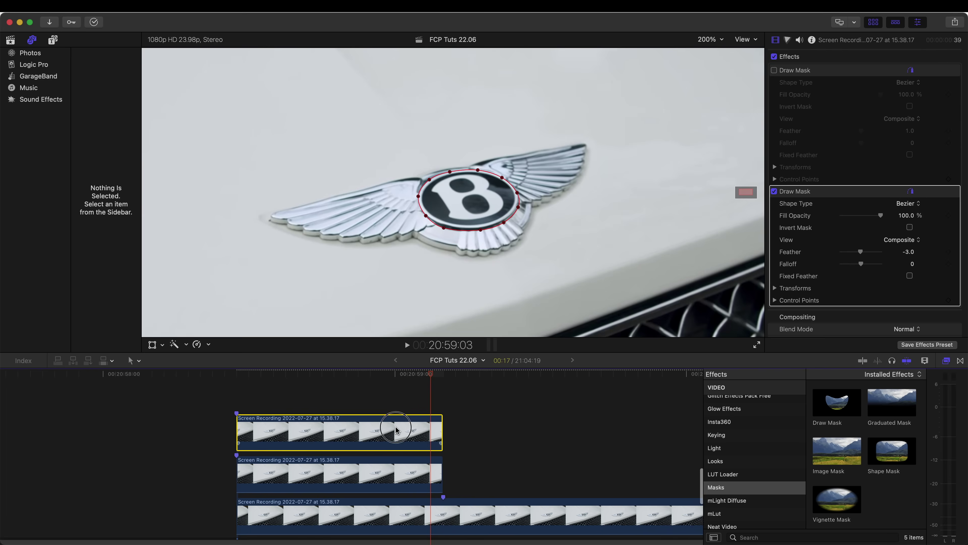
- Duplicate the B-circle clip above itself, disable the copy's circle mask, and apply another Draw Mask
{"action": "left_click_drag", "start_coordinate": [396, 406], "coordinate": [399, 408]}
{"action": "scroll", "coordinate": [776, 156], "scroll_direction": "down", "scroll_amount": 2}
{"action": "left_click", "coordinate": [775, 153]}
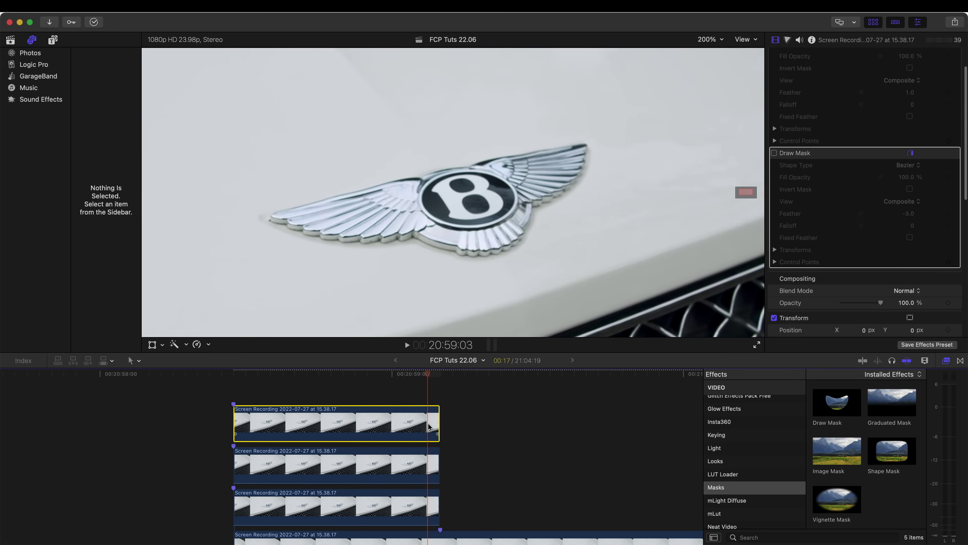
{"action": "left_click_drag", "start_coordinate": [825, 410], "coordinate": [426, 423]}
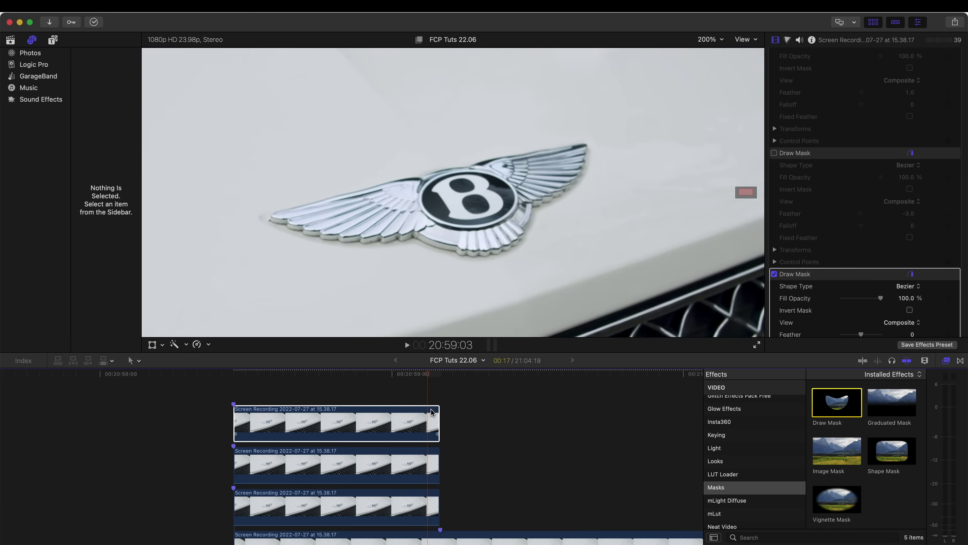
- Rename the frozen clip holding the left-wing mask as "left wing"
{"action": "scroll", "coordinate": [419, 481], "scroll_direction": "down", "scroll_amount": 1}
{"action": "right_click", "coordinate": [397, 480]}
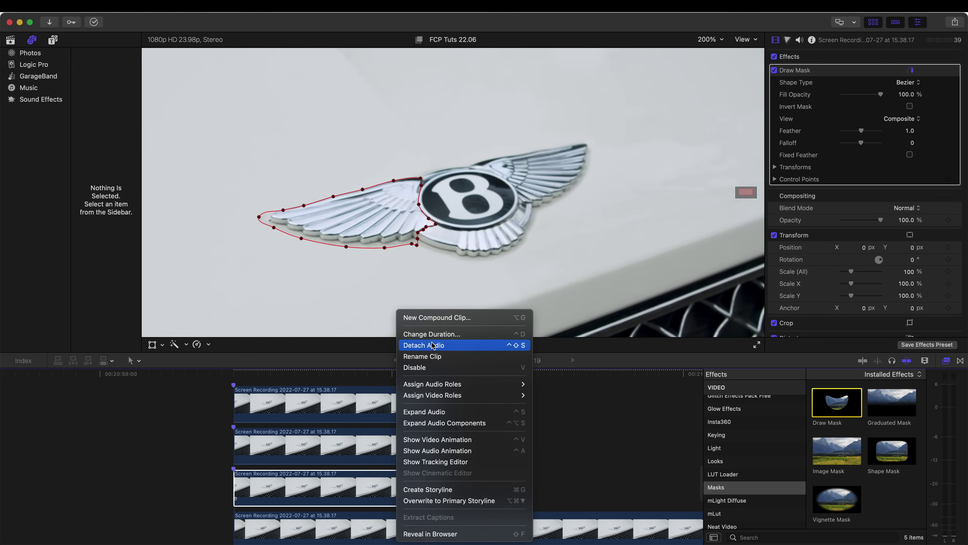
{"action": "left_click", "coordinate": [422, 356]}
{"action": "key", "text": "BackSpace"}
{"action": "key", "text": "Return"}
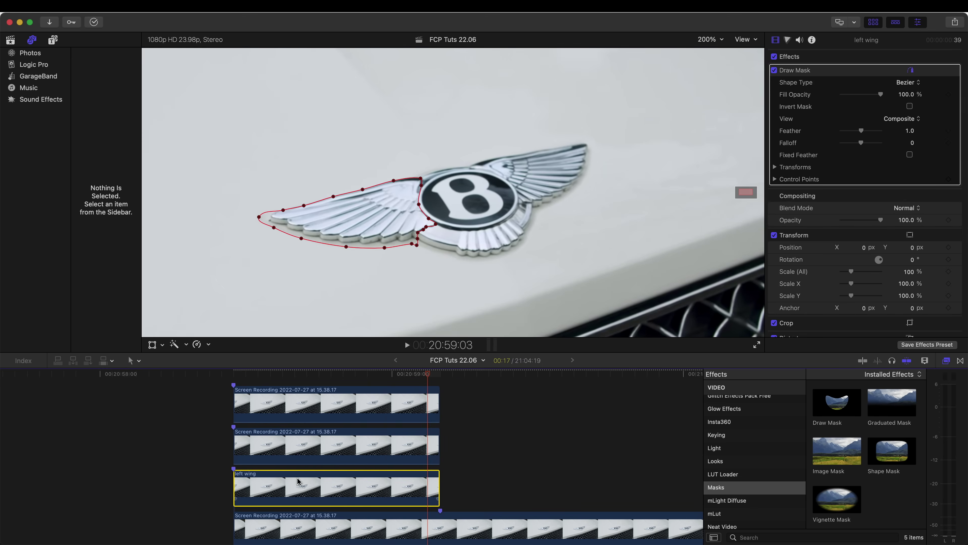
- Rename the clip with the central circle mask as "b logo"
{"action": "right_click", "coordinate": [321, 440]}
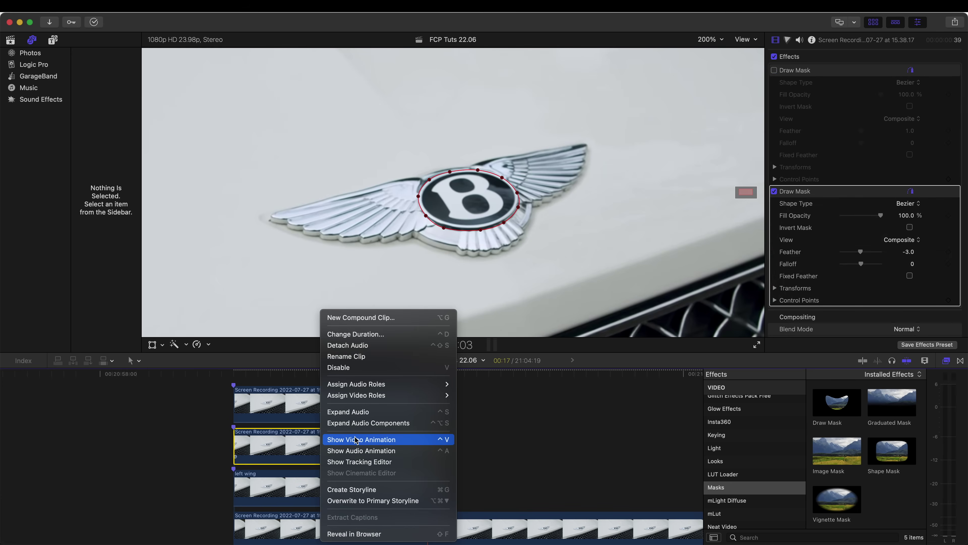
{"action": "left_click", "coordinate": [397, 357]}
{"action": "type", "text": "b logo"}
{"action": "key", "text": "Return"}
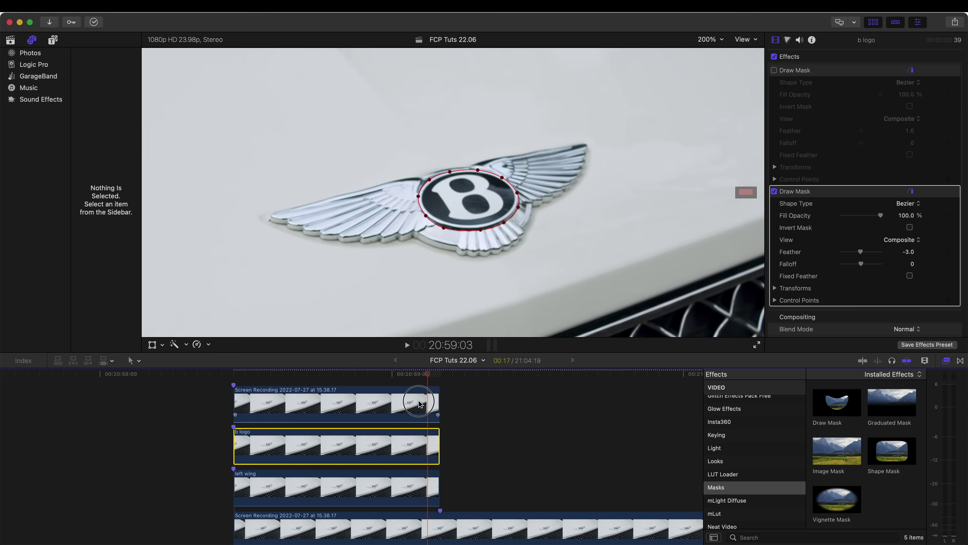
- Draw a closed mask around the badge's right wing on the topmost clip
{"action": "left_click", "coordinate": [290, 401]}
{"action": "left_click", "coordinate": [705, 39]}
{"action": "left_click", "coordinate": [720, 133]}
{"action": "left_click_drag", "start_coordinate": [747, 192], "coordinate": [750, 189]}
{"action": "left_click", "coordinate": [422, 193]}
{"action": "left_click", "coordinate": [448, 183]}
{"action": "left_click", "coordinate": [490, 173]}
{"action": "left_click", "coordinate": [530, 169]}
{"action": "left_click", "coordinate": [564, 160]}
{"action": "left_click", "coordinate": [615, 152]}
{"action": "left_click", "coordinate": [651, 147]}
{"action": "left_click", "coordinate": [491, 213]}
{"action": "left_click", "coordinate": [422, 193]}
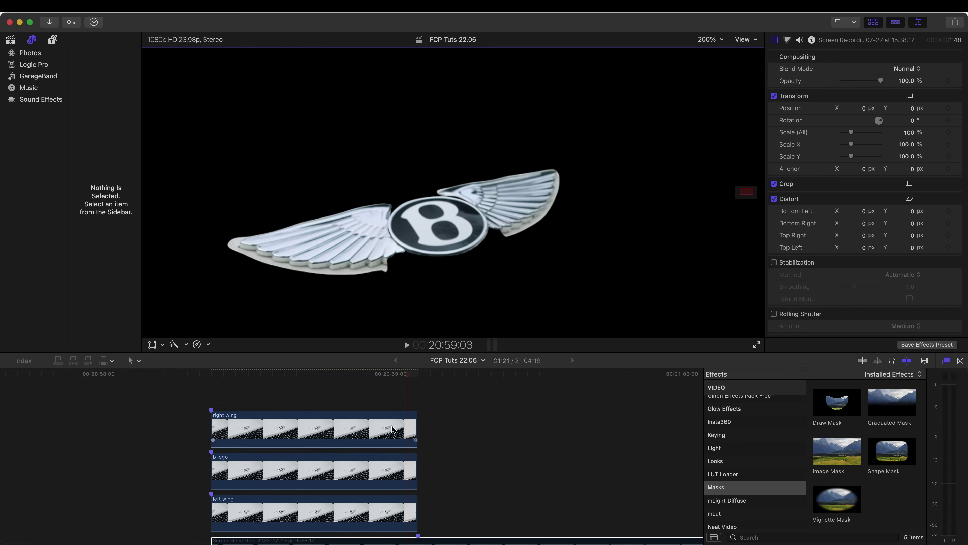
- Duplicate the right-wing clip above itself and rename the copy "rest of logo"
{"action": "left_click_drag", "start_coordinate": [381, 427], "coordinate": [379, 402]}
{"action": "scroll", "coordinate": [379, 403], "scroll_direction": "up", "scroll_amount": 5}
{"action": "left_click", "coordinate": [379, 448]}
{"action": "right_click", "coordinate": [240, 443]}
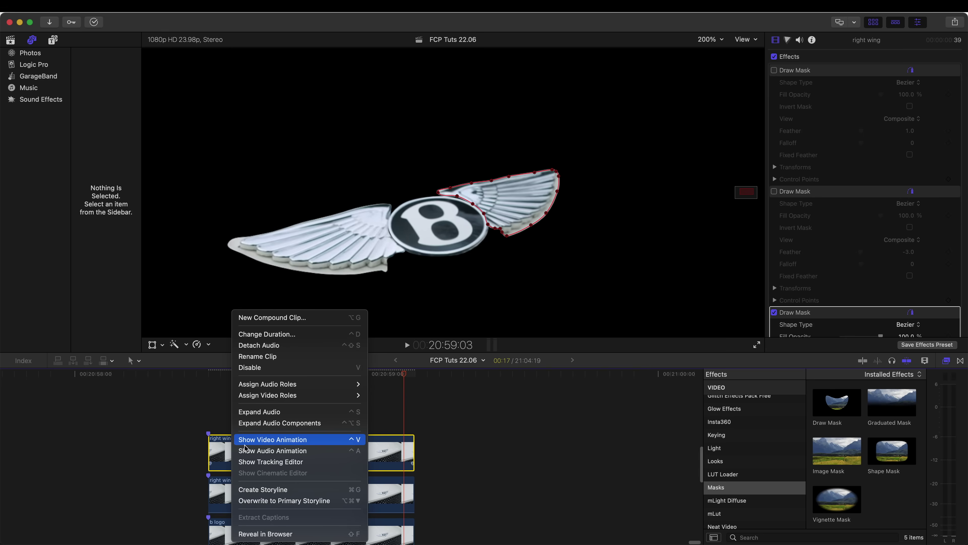
{"action": "left_click", "coordinate": [248, 357]}
{"action": "type", "text": "rest of"}
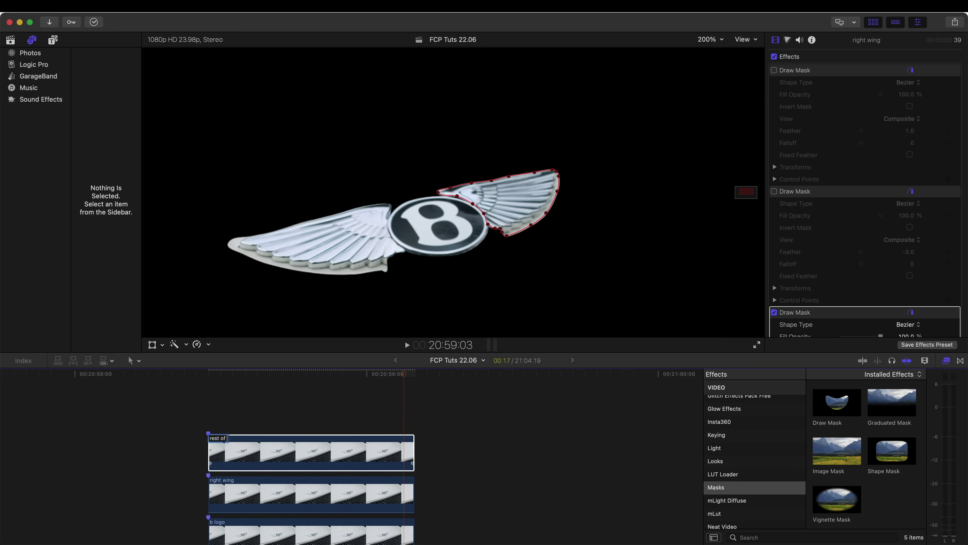
{"action": "type", "text": " ba"}
{"action": "key", "text": "BackSpace"}
{"action": "key", "text": "BackSpace"}
{"action": "type", "text": "logo"}
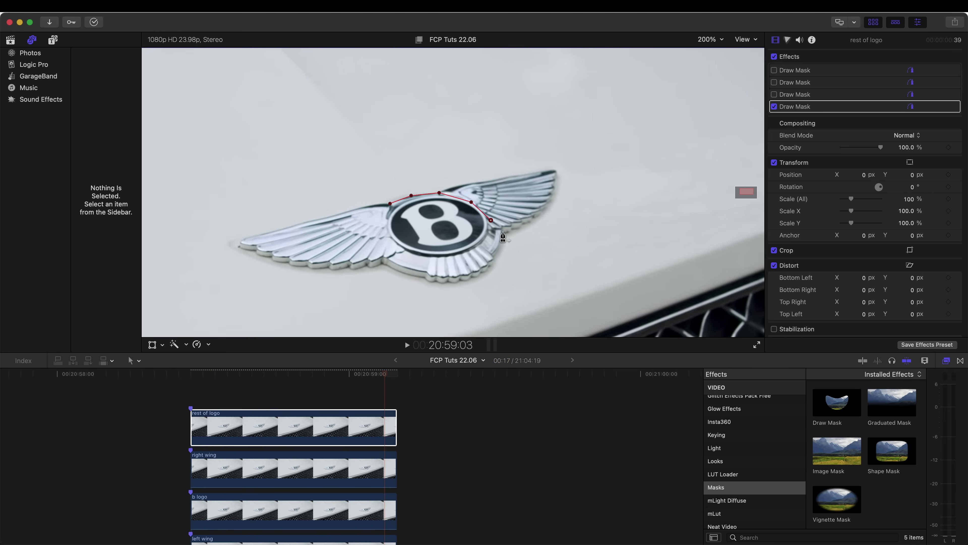
- Mask the remaining lower part of the badge on the "rest of logo" clip and make its control points Smooth
{"action": "left_click", "coordinate": [505, 234]}
{"action": "left_click", "coordinate": [506, 241]}
{"action": "left_click", "coordinate": [498, 259]}
{"action": "left_click", "coordinate": [495, 269]}
{"action": "left_click", "coordinate": [478, 282]}
{"action": "left_click", "coordinate": [442, 288]}
{"action": "left_click", "coordinate": [420, 282]}
{"action": "left_click", "coordinate": [392, 275]}
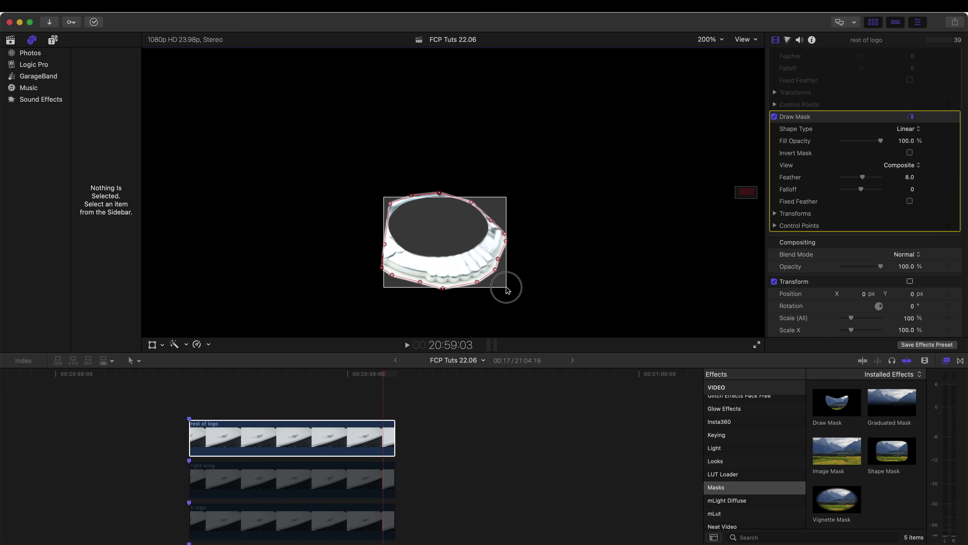
{"action": "right_click", "coordinate": [443, 288]}
{"action": "left_click", "coordinate": [463, 305]}
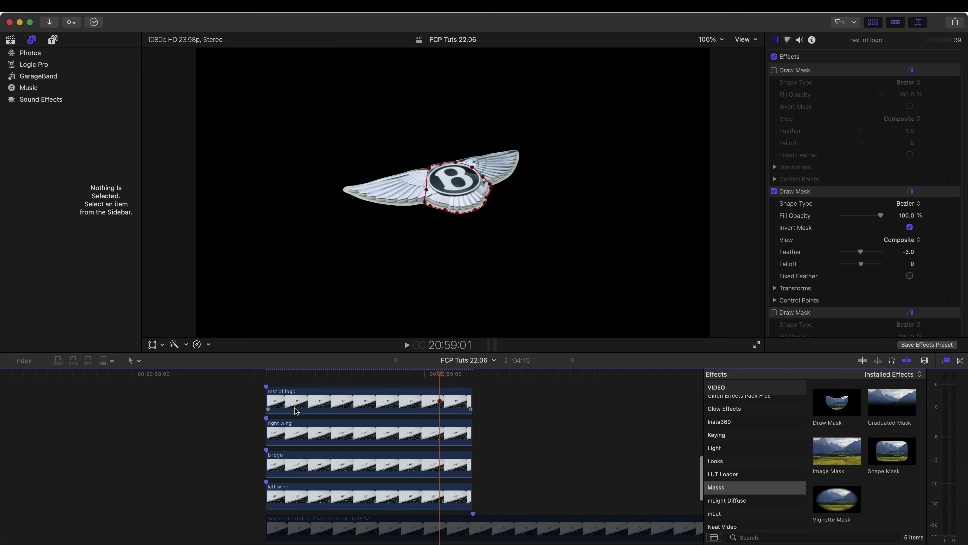
- Move the "b logo" clip to the top of the stack, above "rest of logo"
{"action": "left_click", "coordinate": [433, 472]}
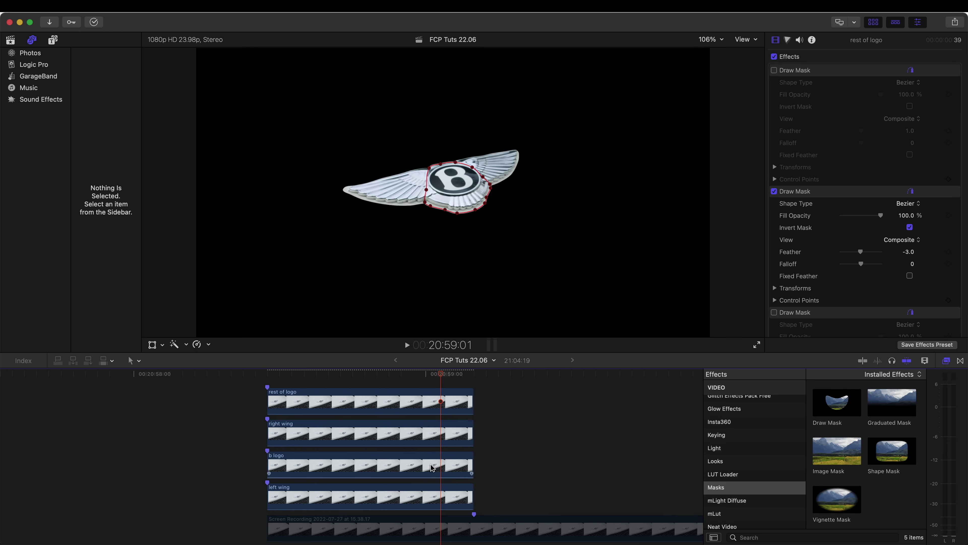
{"action": "left_click_drag", "start_coordinate": [392, 467], "coordinate": [433, 377]}
{"action": "left_click", "coordinate": [434, 376]}
{"action": "left_click", "coordinate": [445, 376]}
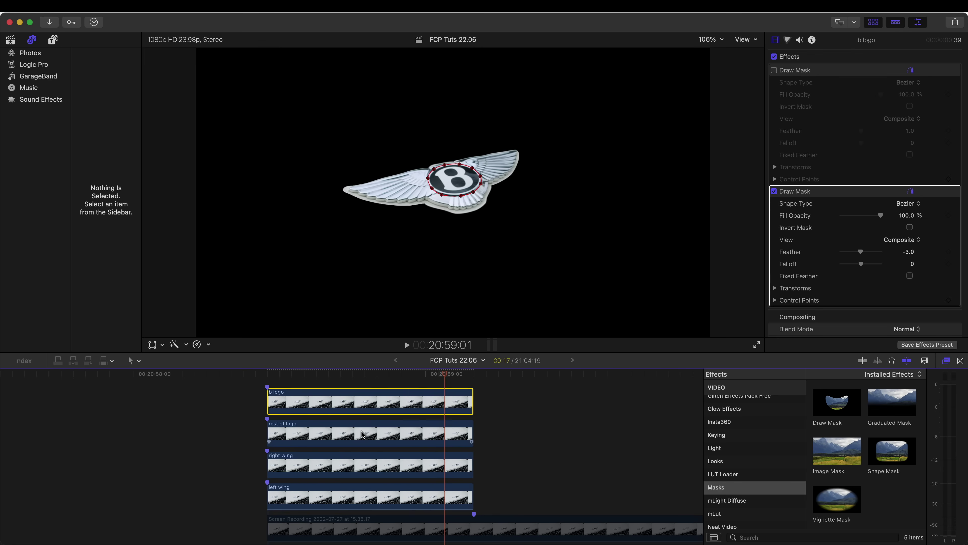
- Move the "rest of logo" clip to the bottom of the masked layers, below "left wing"
{"action": "left_click_drag", "start_coordinate": [325, 432], "coordinate": [338, 512]}
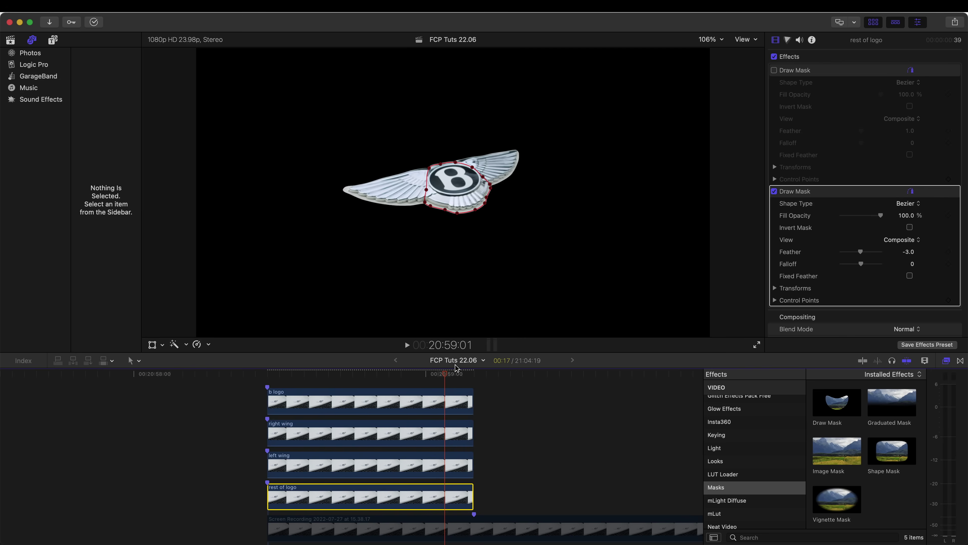
{"action": "left_click_drag", "start_coordinate": [443, 375], "coordinate": [431, 378]}
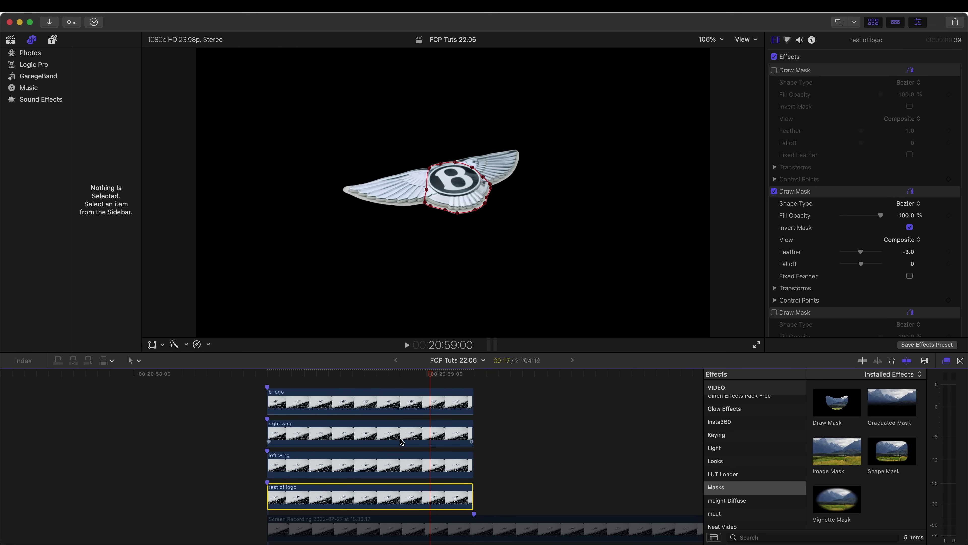
- Add a Transform keyframe to the "b logo" clip near its end, at 20:59:03
{"action": "left_click", "coordinate": [433, 401]}
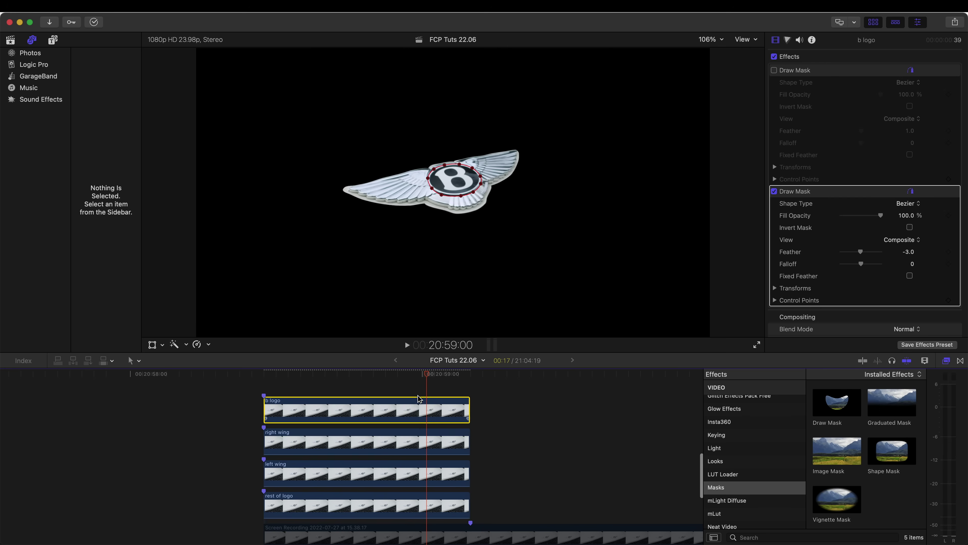
{"action": "left_click", "coordinate": [470, 374]}
{"action": "key", "text": "Left"}
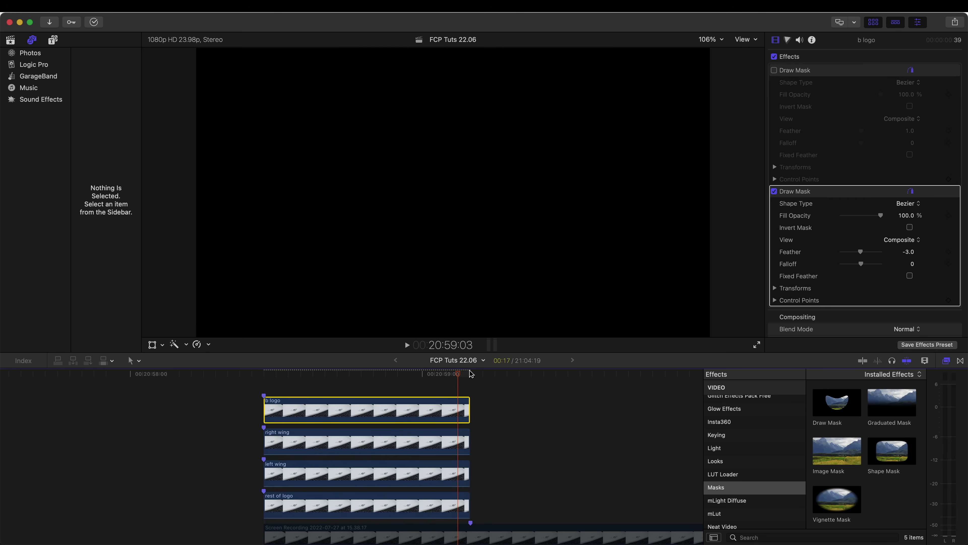
{"action": "left_click", "coordinate": [152, 345]}
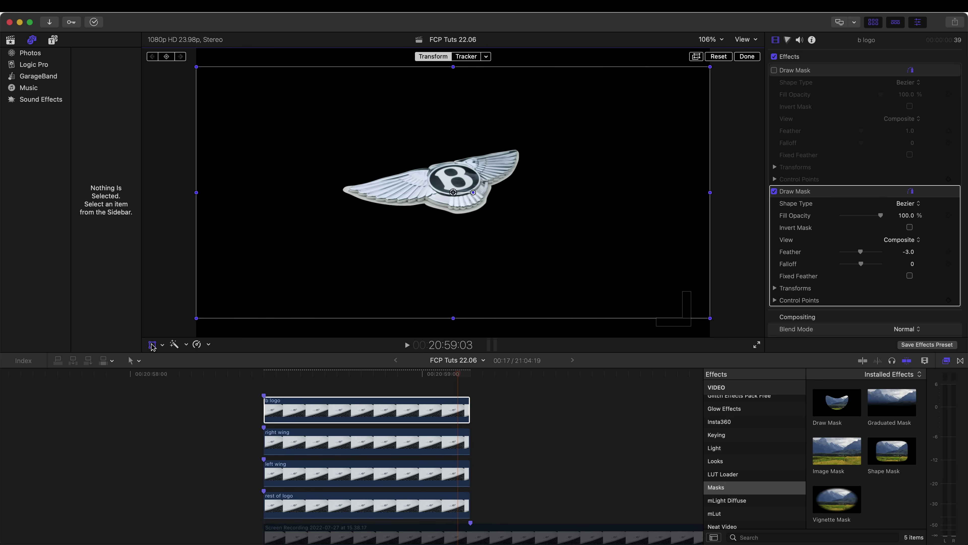
{"action": "left_click", "coordinate": [170, 57]}
- Shrink the "b logo" clip's overall scale to its minimum at the clip's start, 20:58:11, and check the growth
{"action": "left_click_drag", "start_coordinate": [458, 376], "coordinate": [264, 375]}
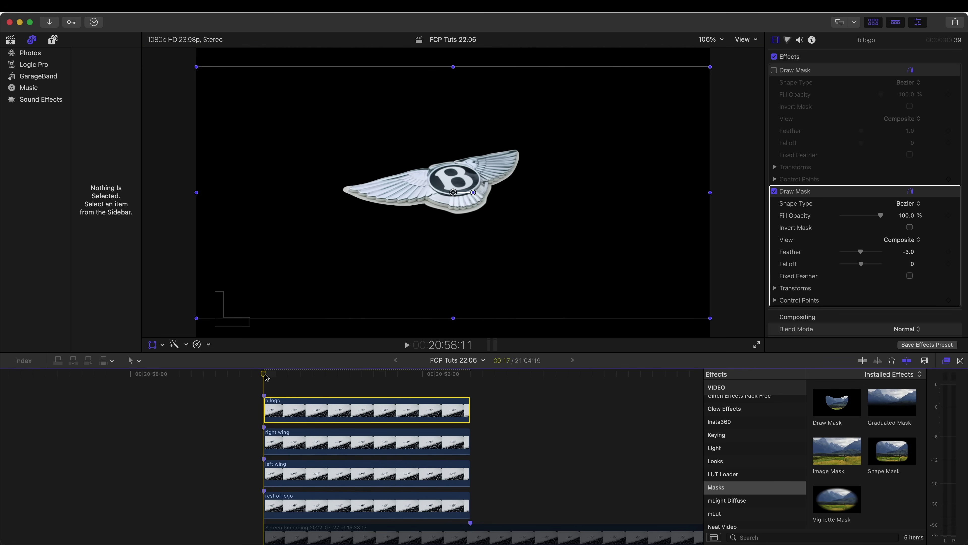
{"action": "scroll", "coordinate": [866, 228], "scroll_direction": "down", "scroll_amount": 5}
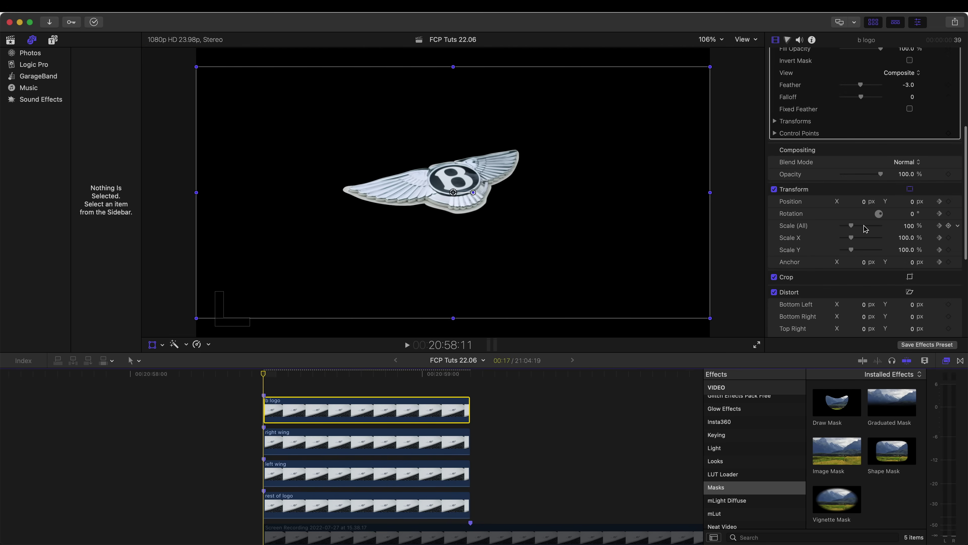
{"action": "left_click_drag", "start_coordinate": [852, 228], "coordinate": [835, 229]}
{"action": "left_click", "coordinate": [410, 374]}
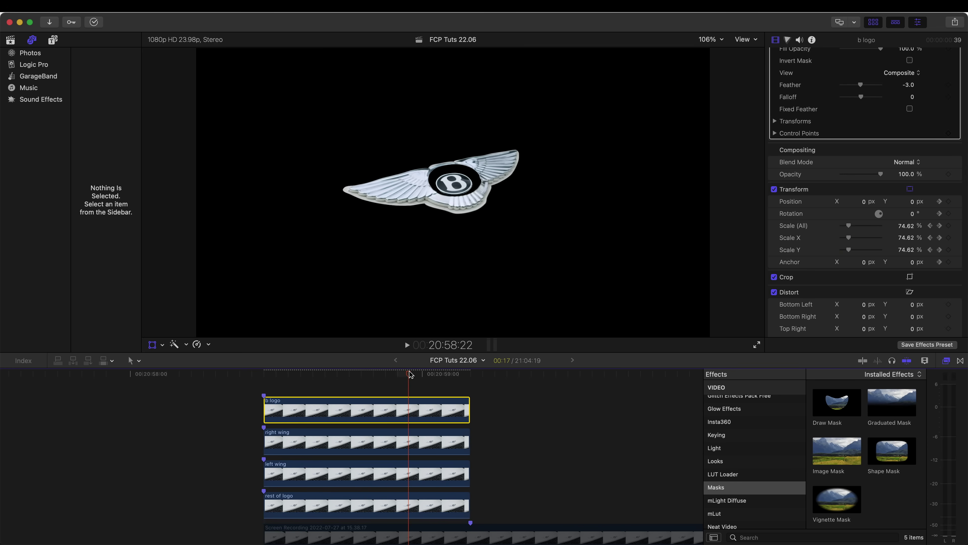
{"action": "left_click", "coordinate": [332, 374]}
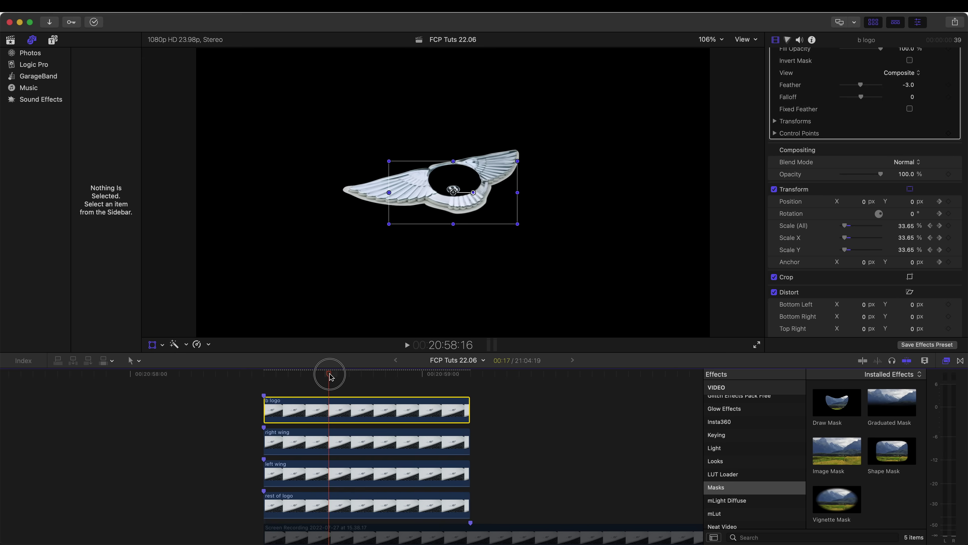
- Keyframe the "right wing" Transform at 20:59:03, with about -61.3° rotation and 0% scale at the clip's start
{"action": "mouse_move", "coordinate": [333, 376]}
{"action": "left_mouse_down"}
{"action": "mouse_move", "coordinate": [466, 377]}
{"action": "mouse_move", "coordinate": [458, 376]}
{"action": "left_mouse_up"}
{"action": "left_click", "coordinate": [430, 440]}
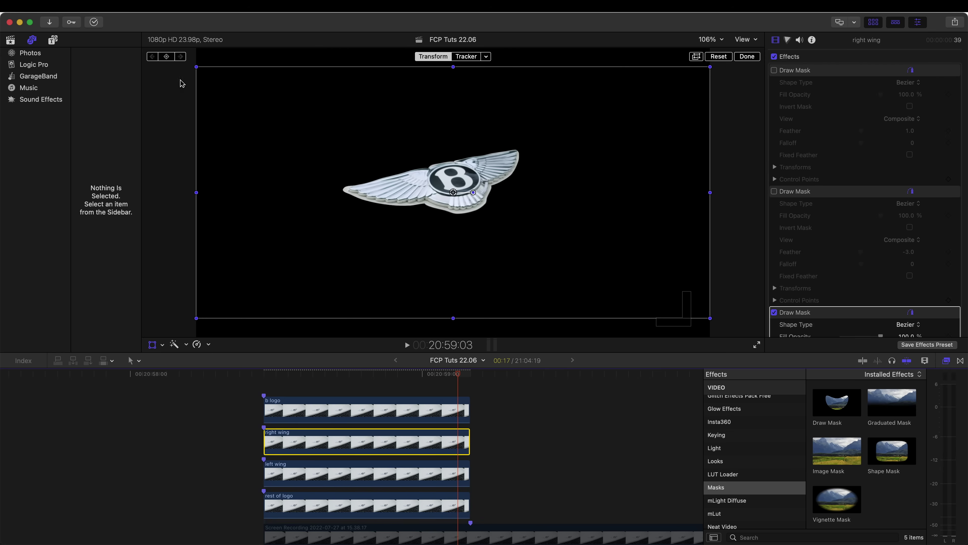
{"action": "left_click_drag", "start_coordinate": [307, 376], "coordinate": [269, 378]}
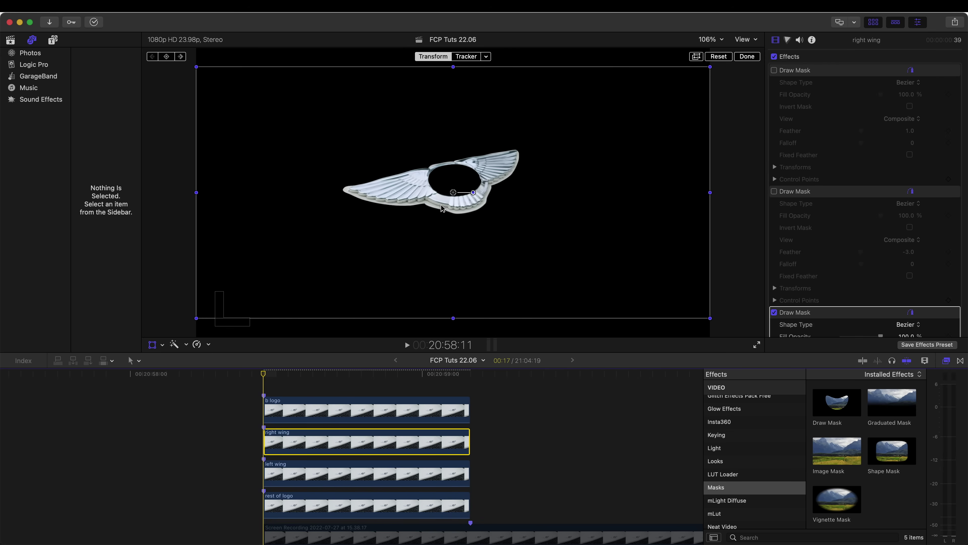
{"action": "left_click_drag", "start_coordinate": [473, 192], "coordinate": [463, 211]}
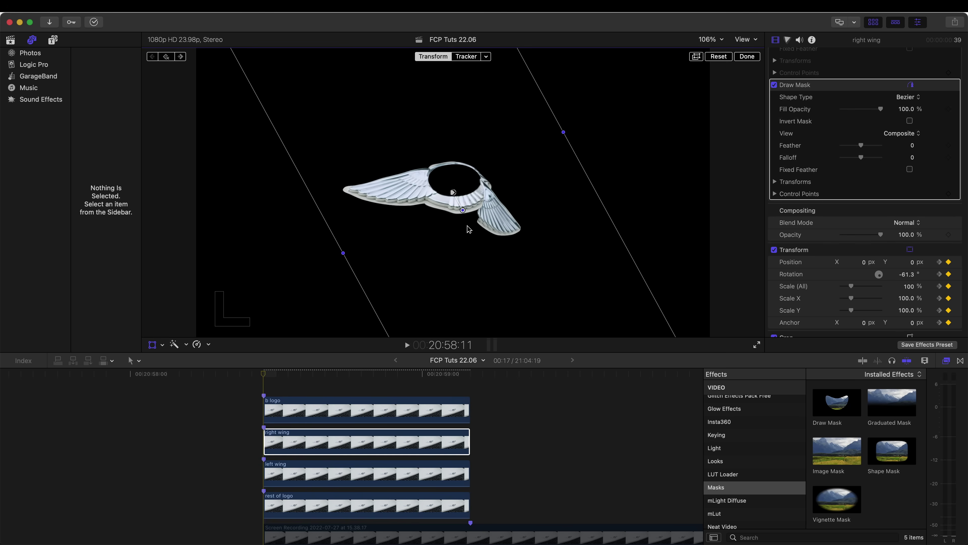
{"action": "left_click_drag", "start_coordinate": [854, 288], "coordinate": [835, 288]}
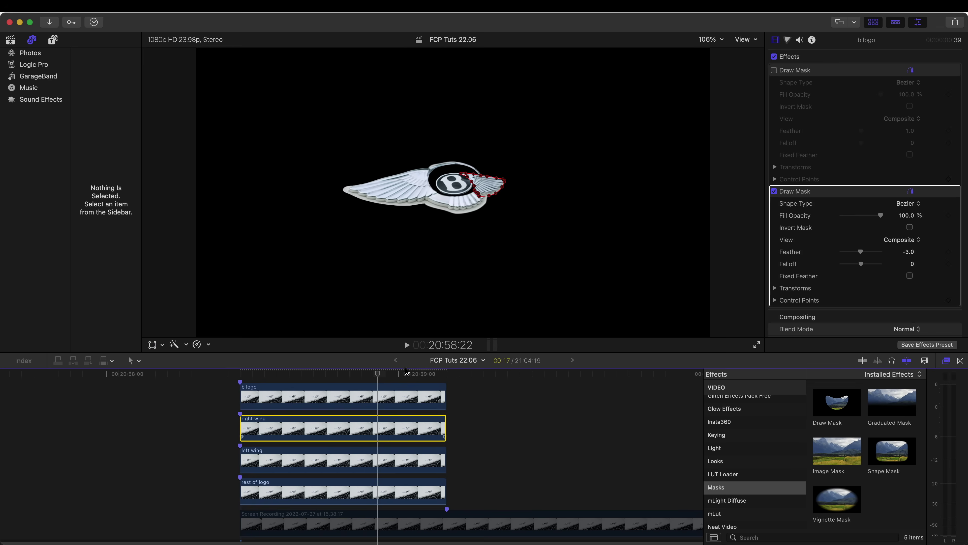
- Keyframe the "left wing" Transform at 20:59:03, with about 63.1° rotation and 0% scale at the clip's start
{"action": "left_click_drag", "start_coordinate": [400, 375], "coordinate": [436, 375]}
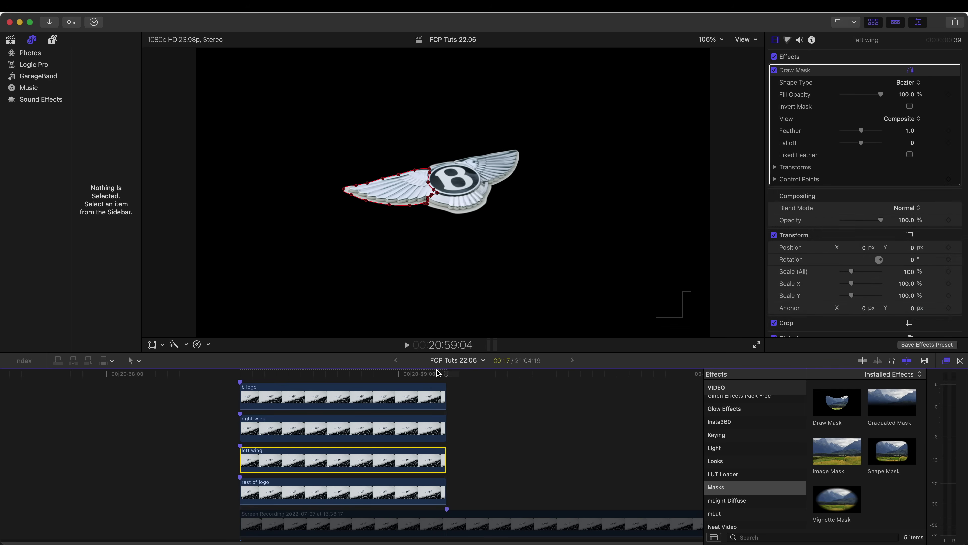
{"action": "left_click", "coordinate": [151, 345]}
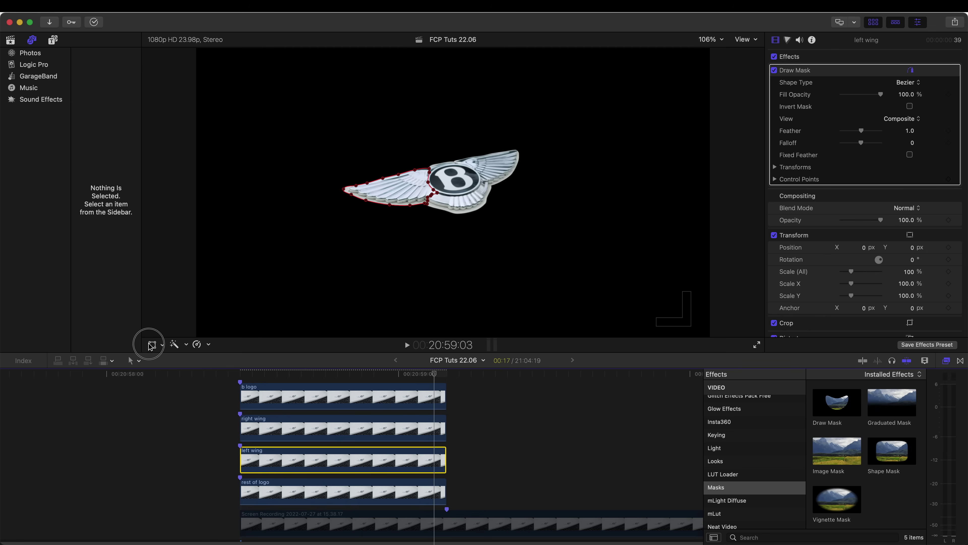
{"action": "left_click", "coordinate": [241, 373]}
{"action": "left_click_drag", "start_coordinate": [475, 195], "coordinate": [462, 164]}
{"action": "left_click_drag", "start_coordinate": [851, 271], "coordinate": [840, 276]}
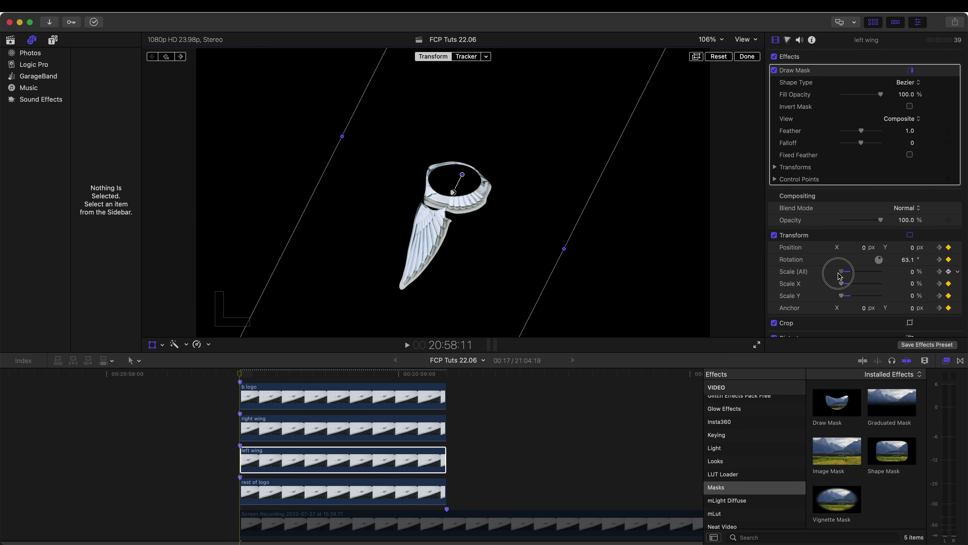
{"action": "left_click", "coordinate": [278, 273]}
- Add a Transform keyframe to the "rest of logo" clip at 20:59:03
{"action": "left_click_drag", "start_coordinate": [349, 375], "coordinate": [437, 373]}
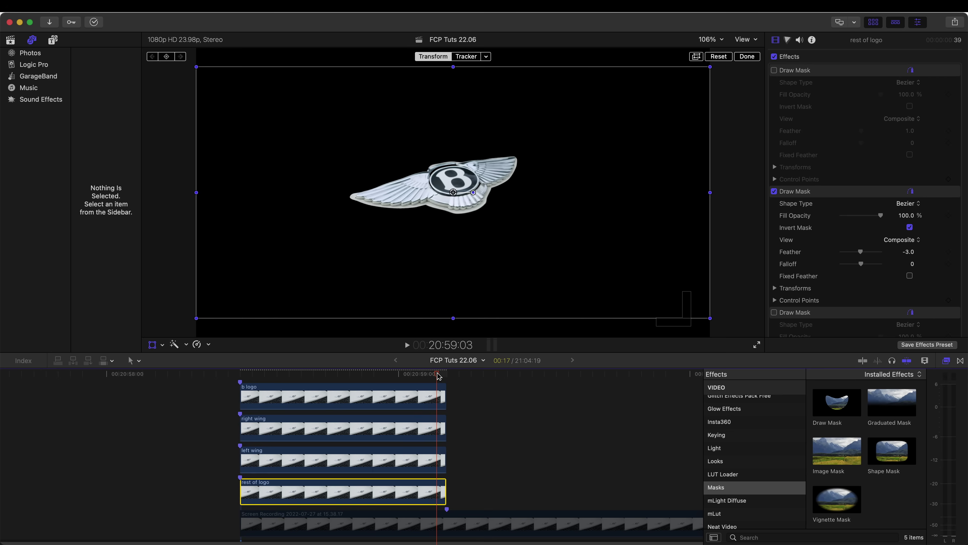
{"action": "key", "text": "Right"}
{"action": "key", "text": "Left"}
{"action": "left_click", "coordinate": [167, 57]}
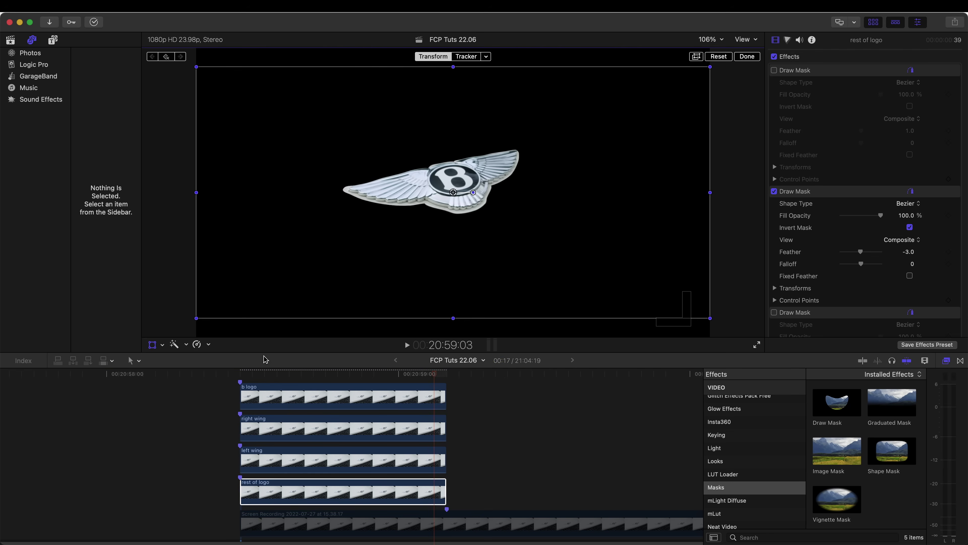
- Set the "rest of logo" scale to 0% at the clip's start, 20:58:11, and play back the animation
{"action": "left_click_drag", "start_coordinate": [260, 374], "coordinate": [240, 373]}
{"action": "scroll", "coordinate": [835, 319], "scroll_direction": "down", "scroll_amount": 5}
{"action": "left_click_drag", "start_coordinate": [834, 318], "coordinate": [820, 318]}
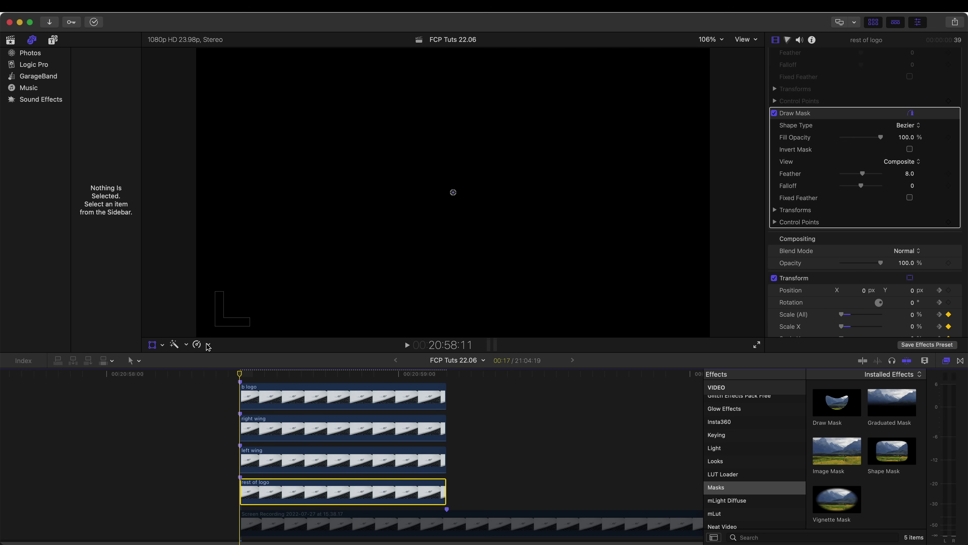
{"action": "scroll", "coordinate": [297, 397], "scroll_direction": "left", "scroll_amount": 1}
{"action": "key", "text": "space"}
{"action": "key", "text": "space"}
- Show the video animation of "rest of logo" and shift its first Transform keyframe to around the middle of the clip
{"action": "mouse_move", "coordinate": [365, 374]}
{"action": "left_mouse_down"}
{"action": "mouse_move", "coordinate": [263, 374]}
{"action": "mouse_move", "coordinate": [397, 375]}
{"action": "mouse_move", "coordinate": [362, 386]}
{"action": "mouse_move", "coordinate": [371, 385]}
{"action": "left_mouse_up"}
{"action": "right_click", "coordinate": [375, 495]}
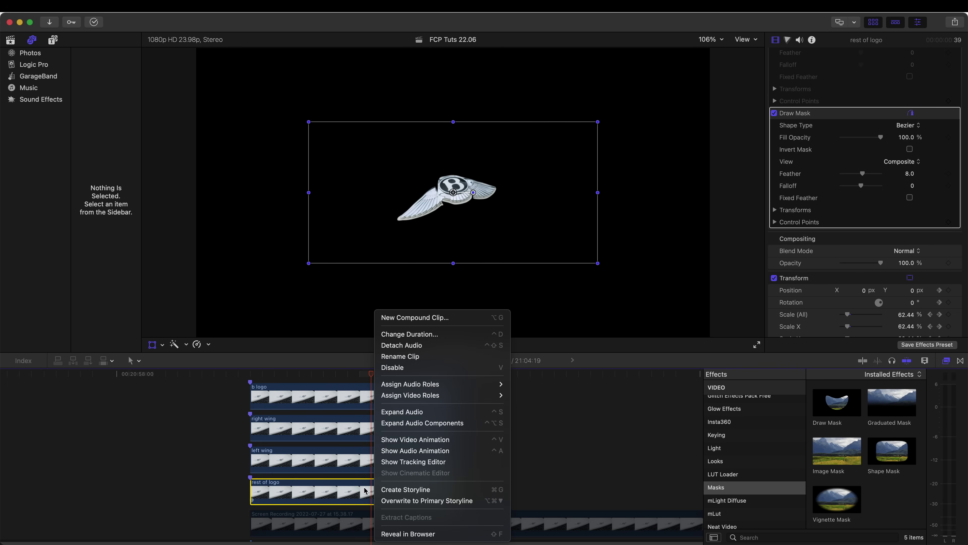
{"action": "left_click", "coordinate": [406, 440]}
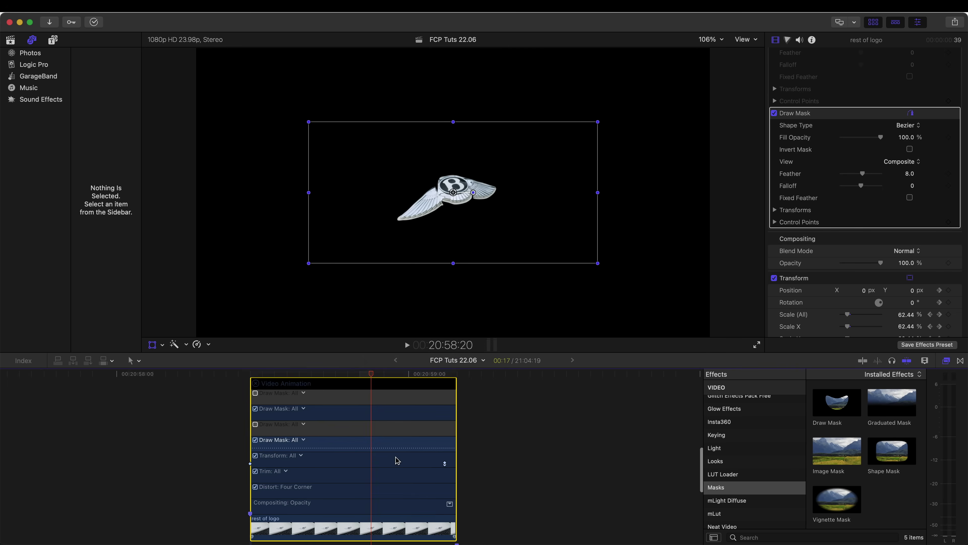
{"action": "scroll", "coordinate": [304, 472], "scroll_direction": "down", "scroll_amount": 2}
{"action": "left_click_drag", "start_coordinate": [250, 448], "coordinate": [349, 448]}
{"action": "left_click", "coordinate": [403, 374]}
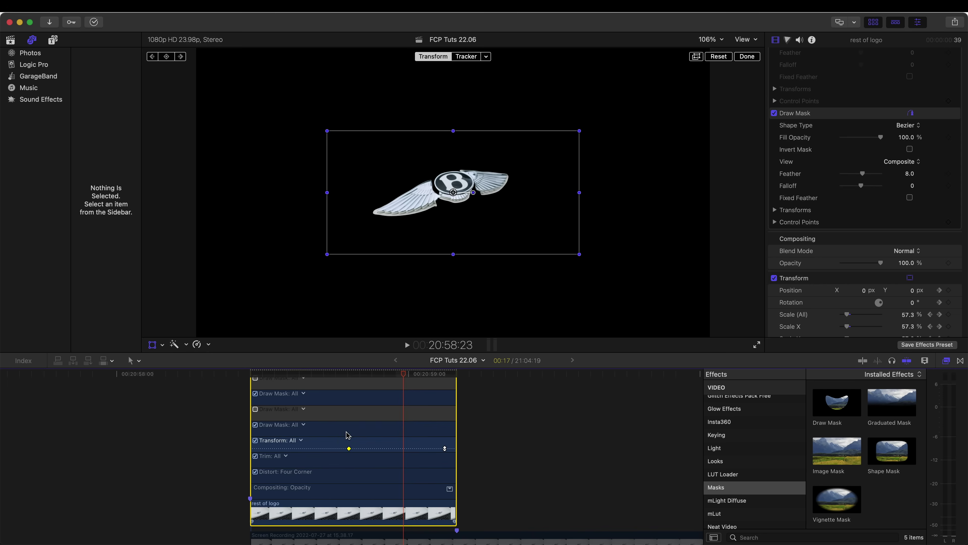
- Move the first Transform keyframe of "rest of logo" to 20:58:22 and play back the animation
{"action": "scroll", "coordinate": [346, 435], "scroll_direction": "up", "scroll_amount": 2}
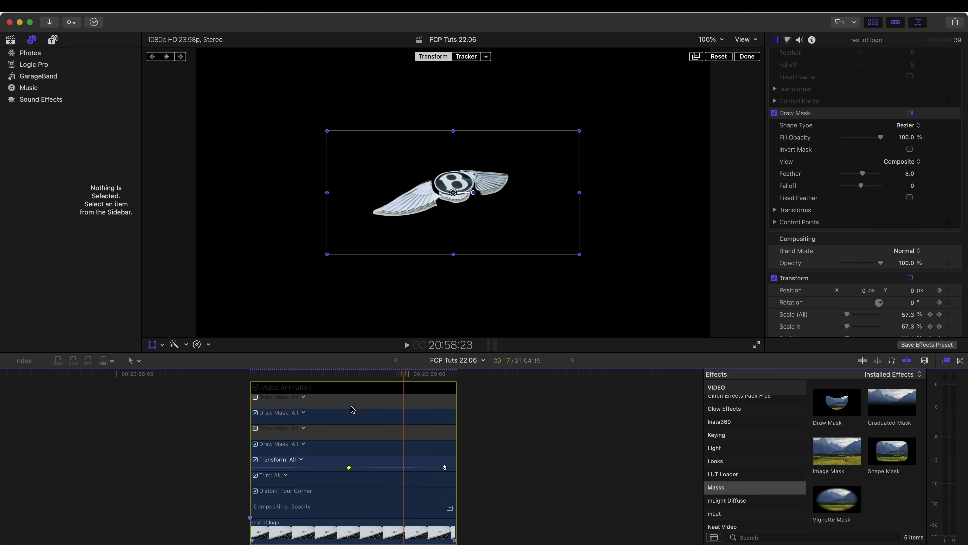
{"action": "left_click_drag", "start_coordinate": [348, 468], "coordinate": [385, 463]}
{"action": "left_click_drag", "start_coordinate": [401, 370], "coordinate": [387, 390]}
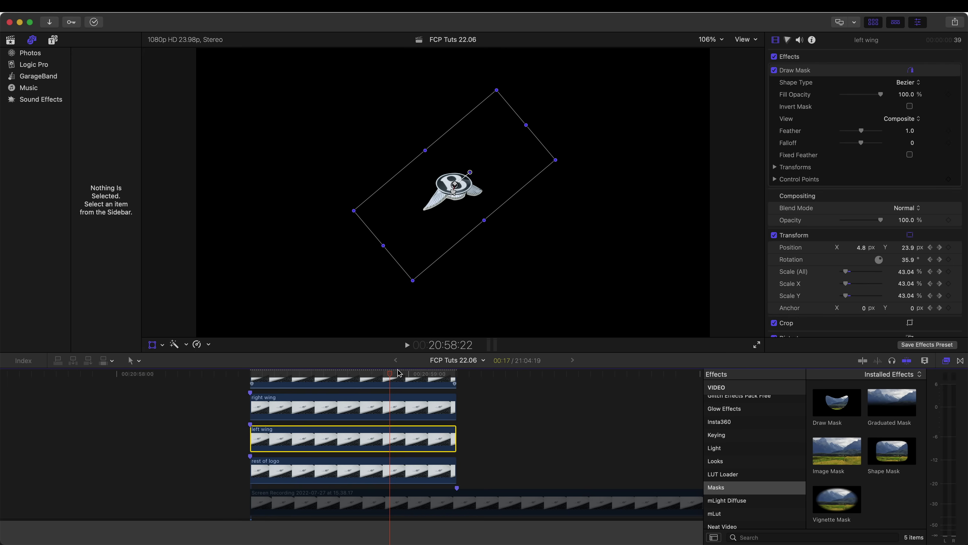
{"action": "left_click_drag", "start_coordinate": [389, 373], "coordinate": [384, 376]}
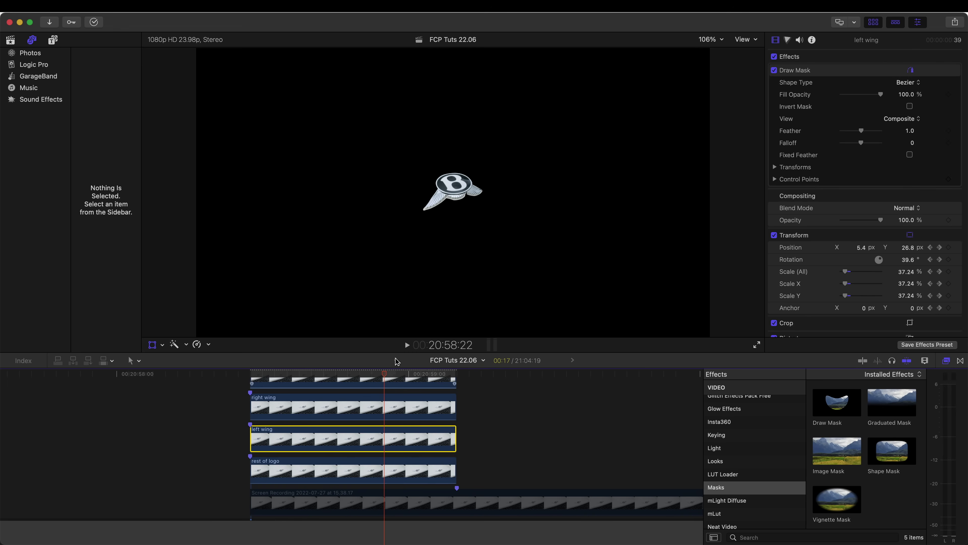
{"action": "left_click", "coordinate": [407, 345]}
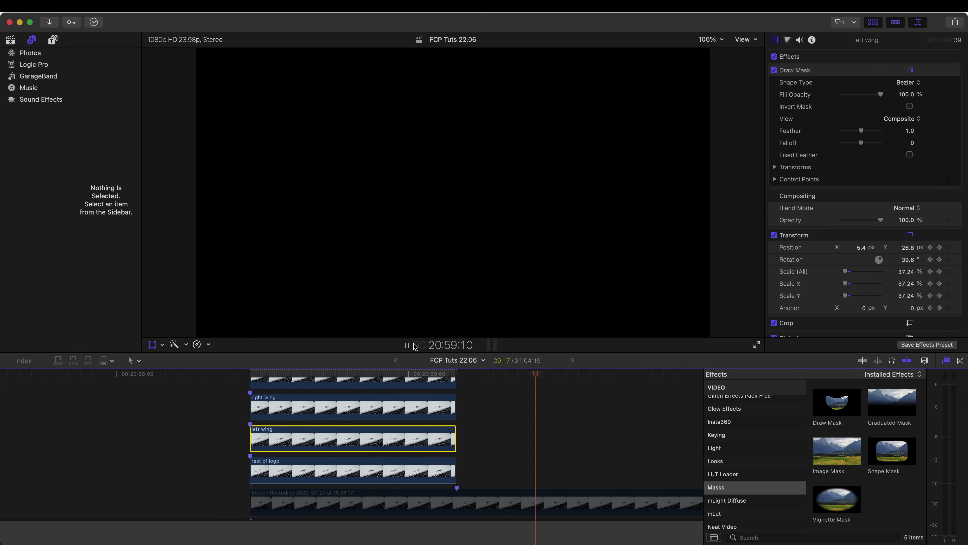
{"action": "left_click", "coordinate": [461, 378]}
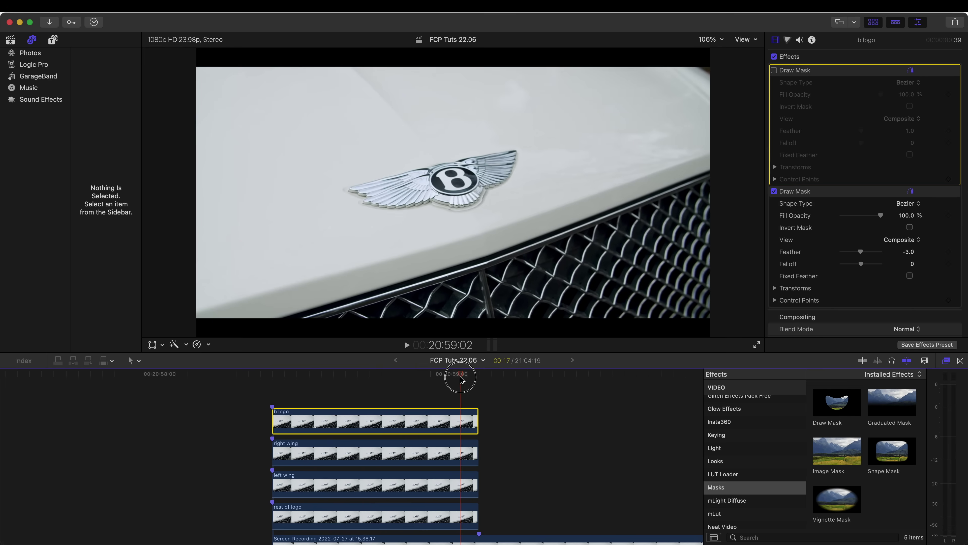
{"action": "left_click_drag", "start_coordinate": [460, 378], "coordinate": [334, 377]}
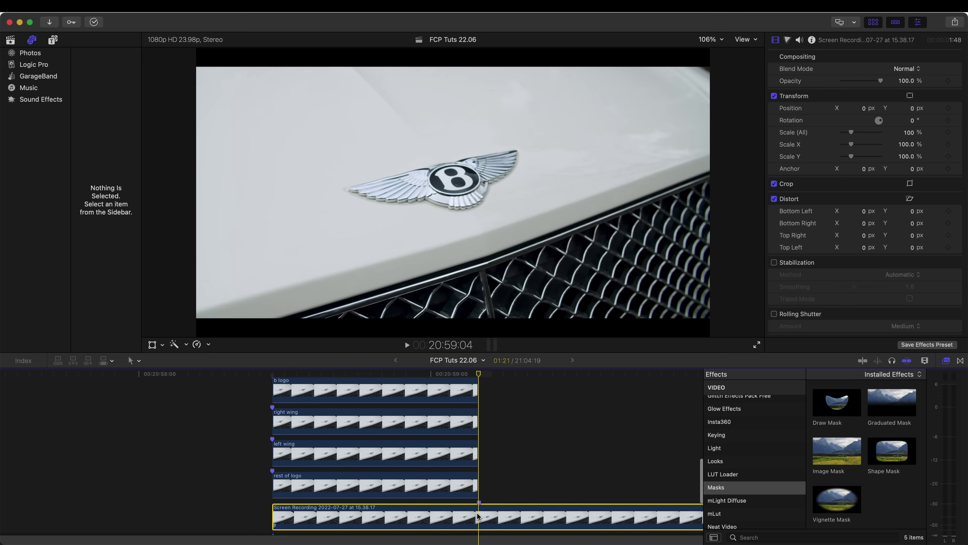
- Apply a Draw Mask effect to the background Screen Recording clip with the playhead at 20:59:04
{"action": "left_click", "coordinate": [478, 512]}
{"action": "scroll", "coordinate": [478, 513], "scroll_direction": "down", "scroll_amount": 1}
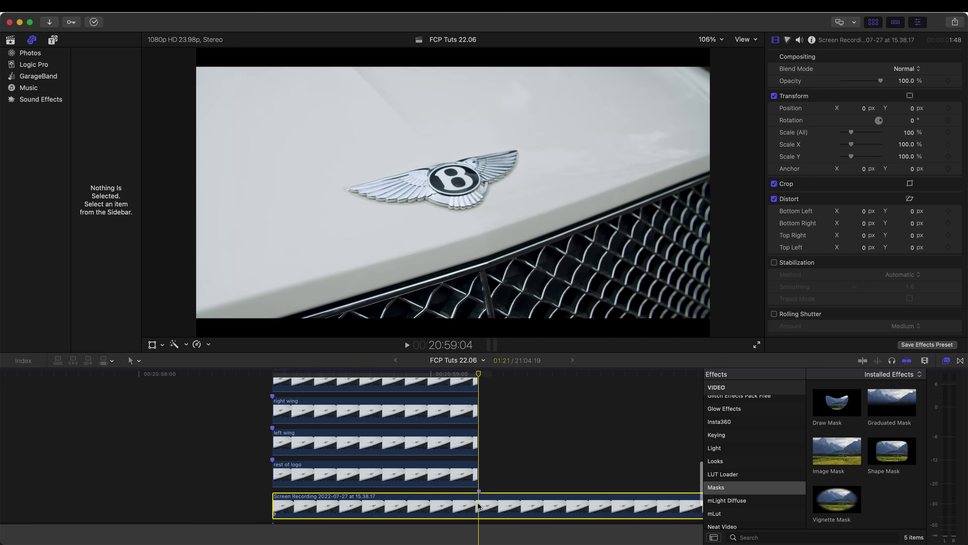
{"action": "scroll", "coordinate": [479, 506], "scroll_direction": "down", "scroll_amount": 2}
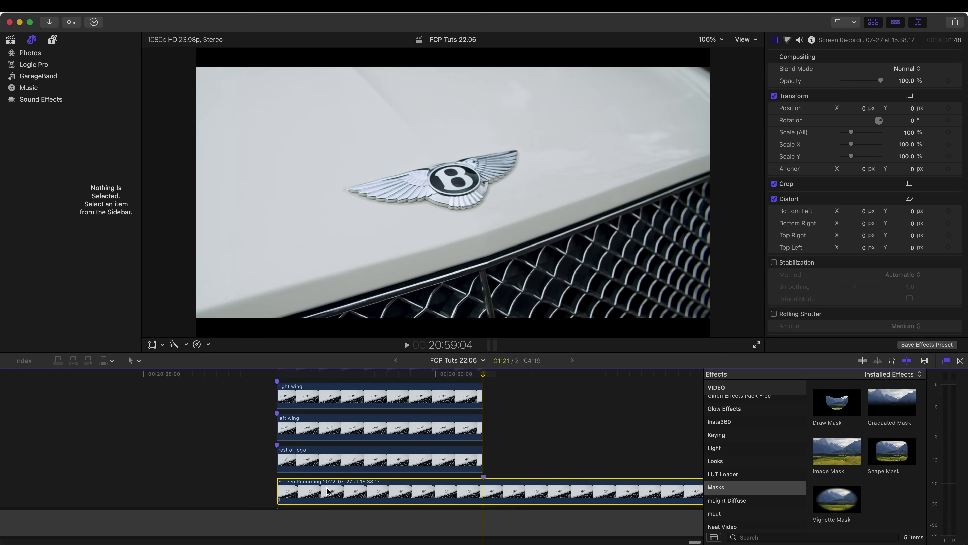
{"action": "mouse_move", "coordinate": [817, 404]}
{"action": "left_mouse_down"}
{"action": "mouse_move", "coordinate": [728, 399]}
{"action": "mouse_move", "coordinate": [461, 490]}
{"action": "left_mouse_up"}
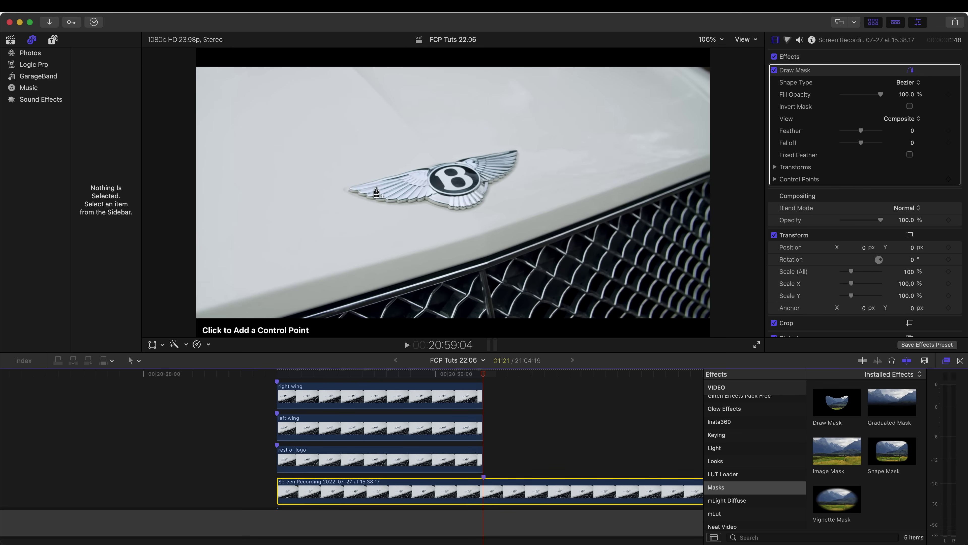
- Draw a closed mask around the entire winged badge on the background clip
{"action": "left_click", "coordinate": [342, 187]}
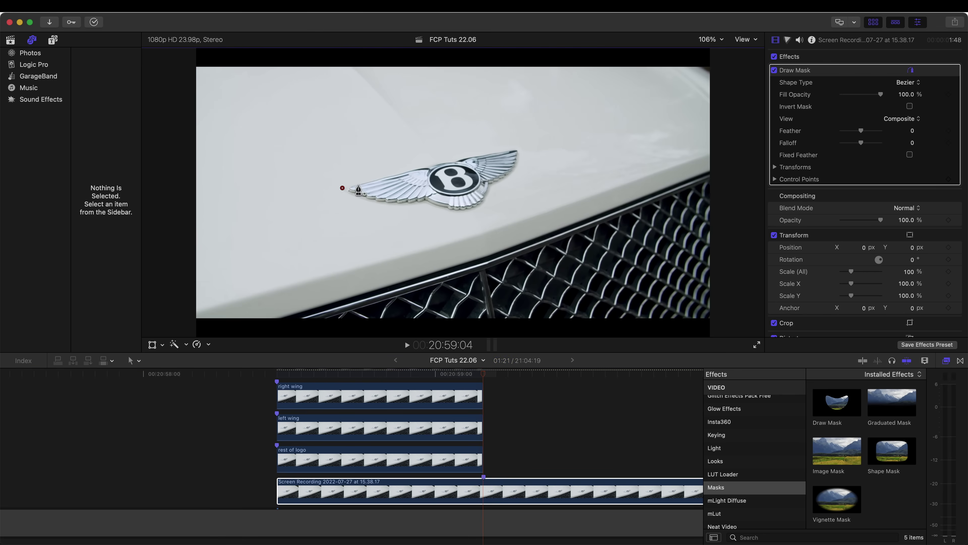
{"action": "left_click", "coordinate": [362, 183]}
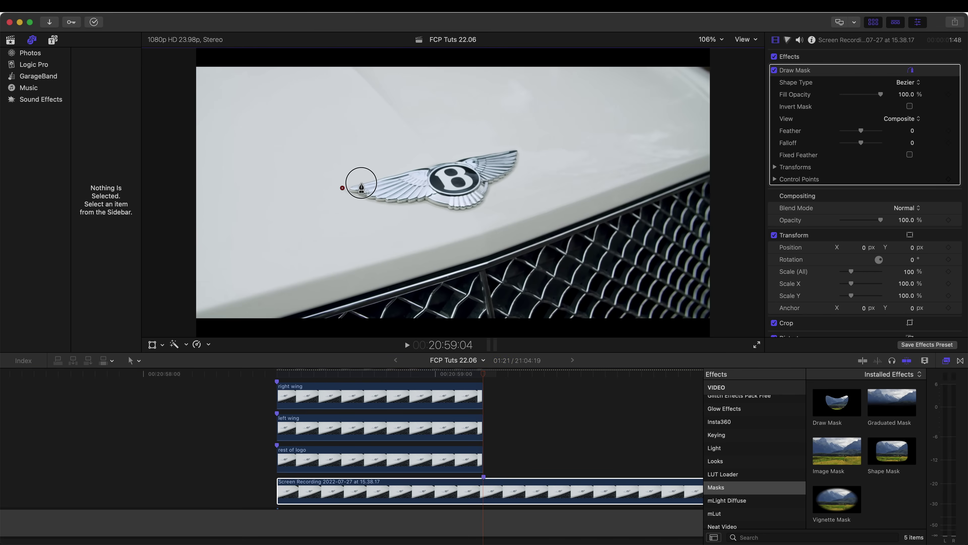
{"action": "left_click", "coordinate": [406, 171]}
{"action": "left_click", "coordinate": [432, 164]}
{"action": "left_click", "coordinate": [463, 156]}
{"action": "left_click", "coordinate": [505, 149]}
{"action": "left_click", "coordinate": [519, 150]}
{"action": "left_click", "coordinate": [519, 166]}
{"action": "left_click", "coordinate": [503, 182]}
{"action": "left_click", "coordinate": [492, 187]}
{"action": "left_click", "coordinate": [487, 203]}
{"action": "left_click", "coordinate": [465, 215]}
{"action": "left_click", "coordinate": [442, 210]}
{"action": "left_click", "coordinate": [423, 204]}
{"action": "left_click", "coordinate": [400, 208]}
{"action": "left_click", "coordinate": [365, 202]}
{"action": "left_click", "coordinate": [348, 196]}
{"action": "left_click", "coordinate": [342, 188]}
- Select all control points of the badge mask and make them Smooth
{"action": "left_click_drag", "start_coordinate": [315, 135], "coordinate": [591, 244]}
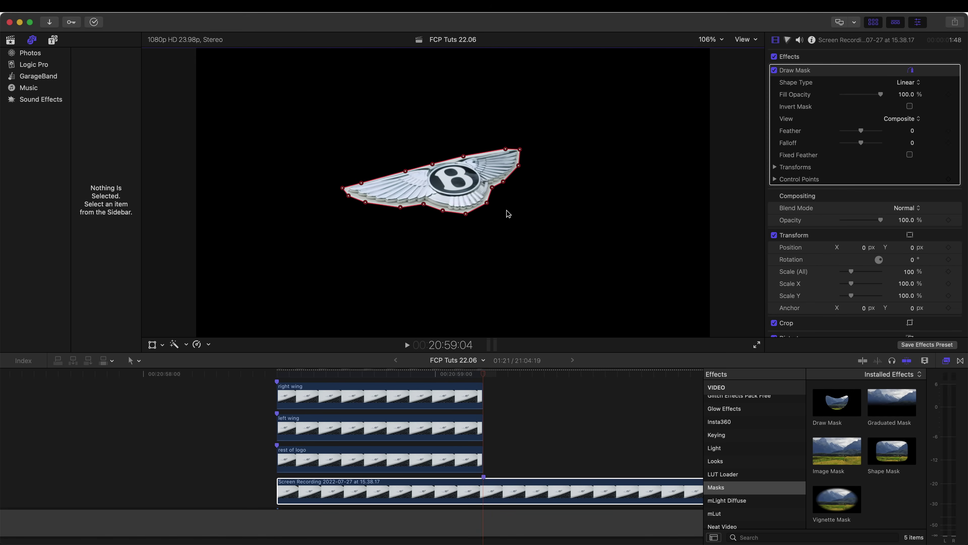
{"action": "right_click", "coordinate": [487, 203]}
{"action": "left_click", "coordinate": [503, 221]}
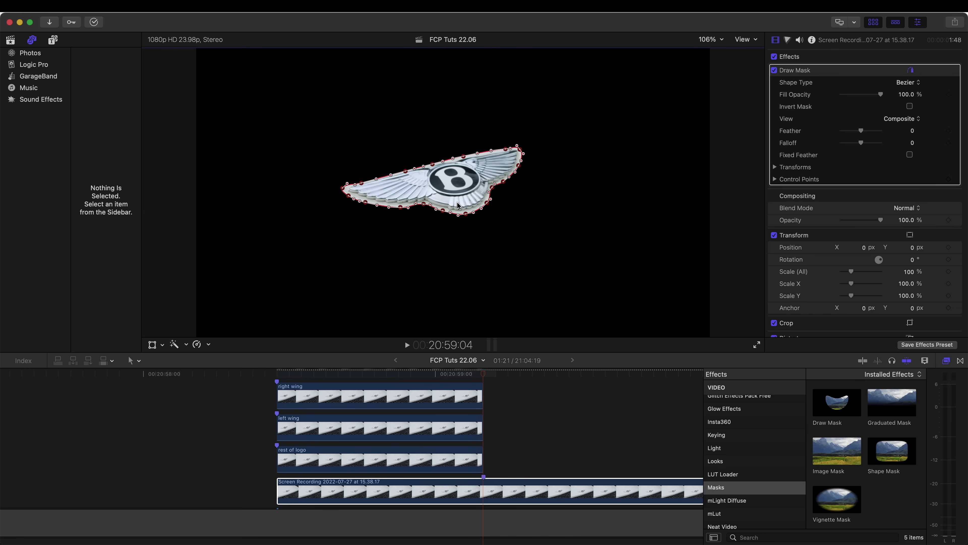
- Invert the badge mask on the background clip, hide its on-screen outline and check the cut-out along the animation
{"action": "left_click", "coordinate": [911, 106]}
{"action": "left_click_drag", "start_coordinate": [395, 378], "coordinate": [280, 373]}
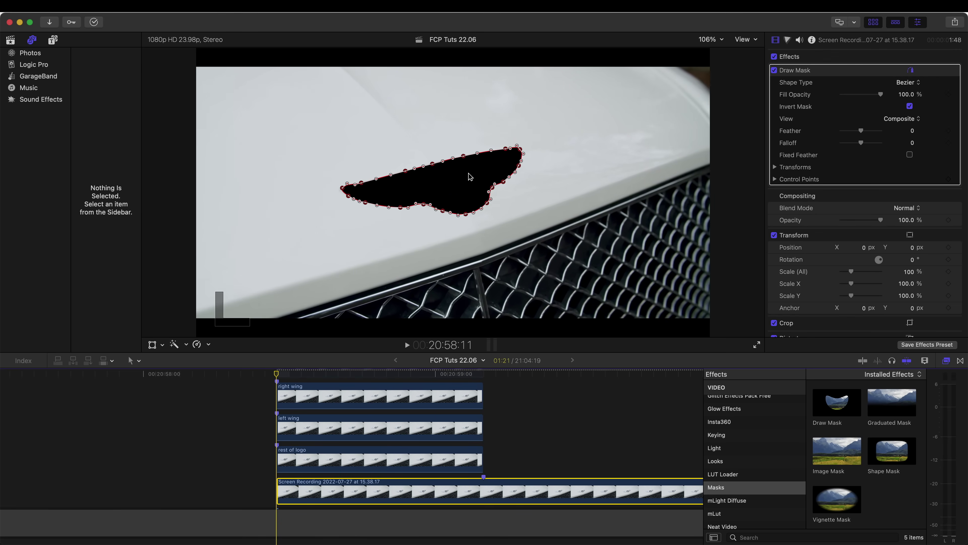
{"action": "left_click", "coordinate": [910, 71]}
{"action": "left_click", "coordinate": [388, 373]}
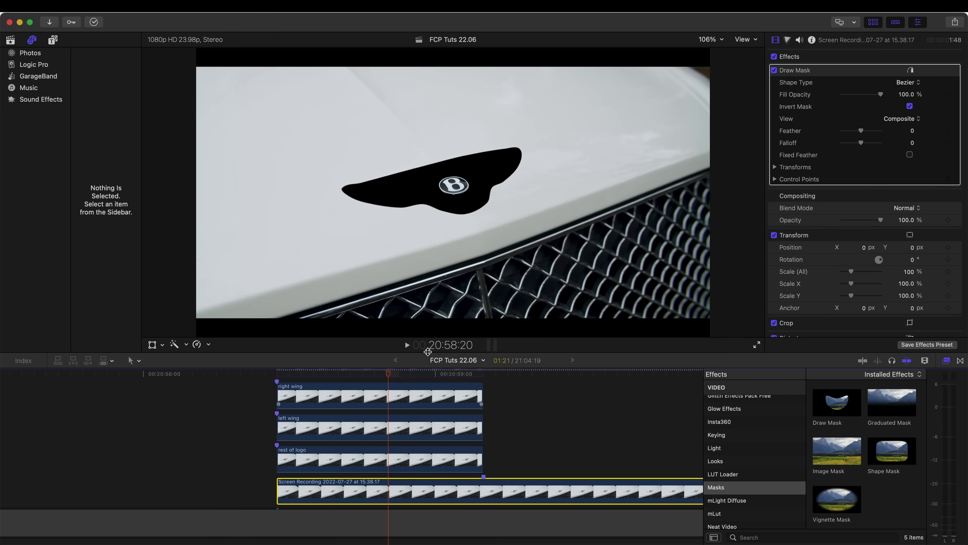
- Step frame by frame through the early logo animation between 20:58:13 and 20:58:20 to examine the hole around the emblem
{"action": "key", "text": "Left"}
{"action": "key", "text": "Left"}
{"action": "key", "text": "Left"}
{"action": "key", "text": "Left"}
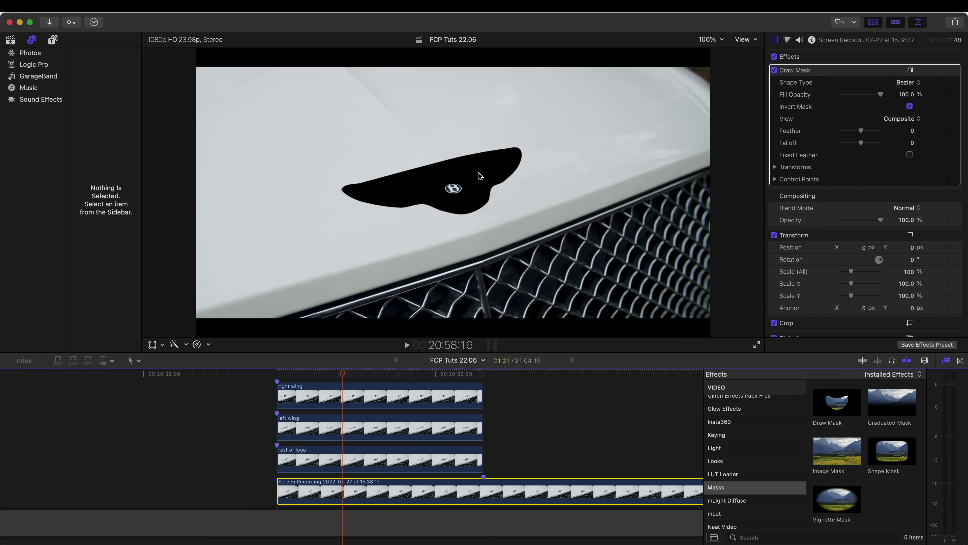
{"action": "left_click", "coordinate": [314, 373]}
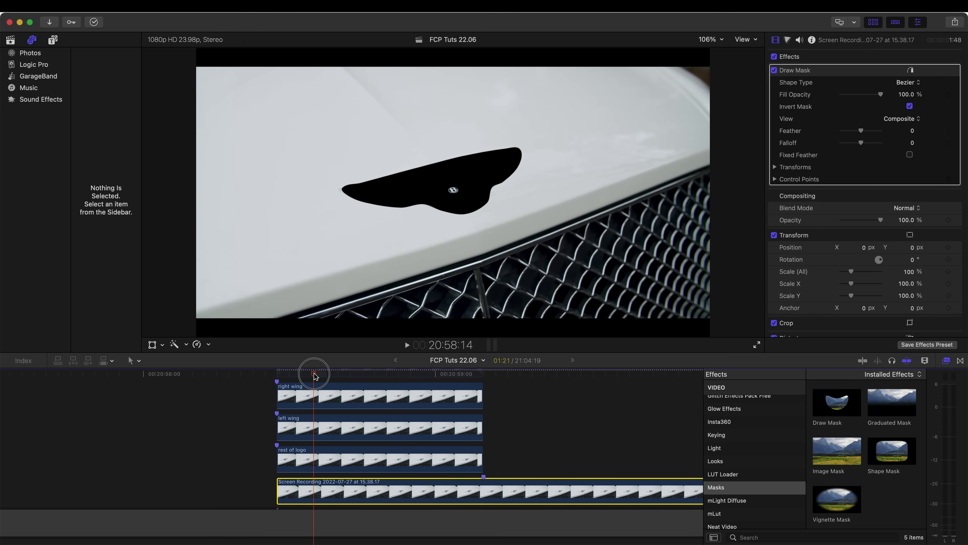
{"action": "left_click_drag", "start_coordinate": [314, 373], "coordinate": [313, 374]}
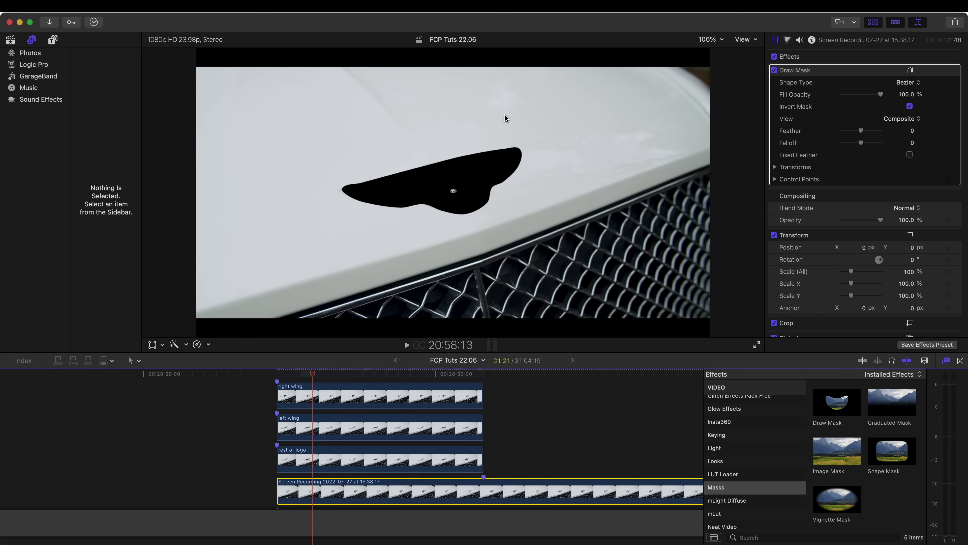
{"action": "key", "text": "Right"}
{"action": "key", "text": "Right"}
{"action": "key", "text": "Right"}
{"action": "key", "text": "Right"}
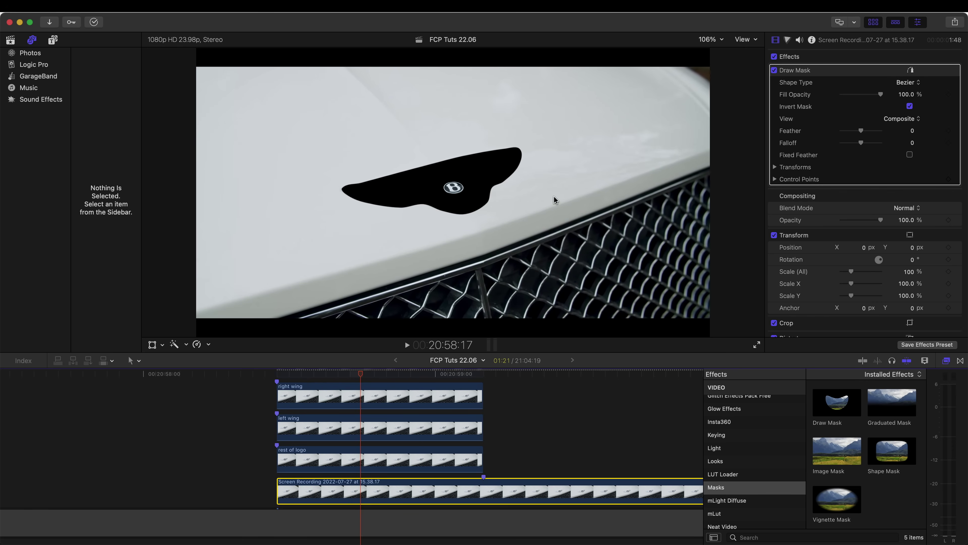
- Set the Feather of the badge mask on the background clip to 100
{"action": "mouse_move", "coordinate": [340, 368]}
{"action": "left_mouse_down"}
{"action": "mouse_move", "coordinate": [302, 370]}
{"action": "mouse_move", "coordinate": [328, 378]}
{"action": "left_mouse_up"}
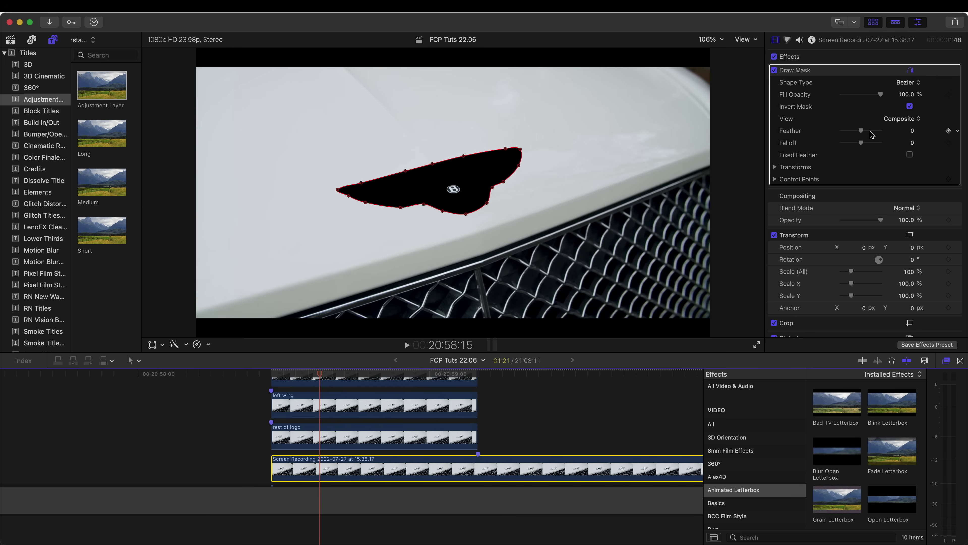
{"action": "left_click_drag", "start_coordinate": [872, 133], "coordinate": [893, 130]}
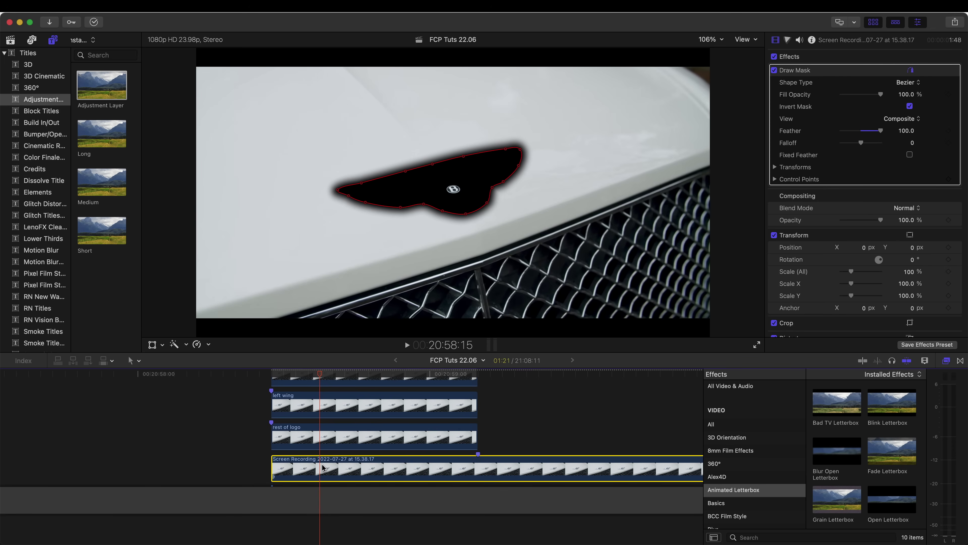
- Duplicate the masked background clip onto a layer beneath and scale the bottom clip down to about 61%
{"action": "mouse_move", "coordinate": [320, 470]}
{"action": "left_mouse_down"}
{"action": "mouse_move", "coordinate": [322, 486]}
{"action": "mouse_move", "coordinate": [326, 469]}
{"action": "left_mouse_up"}
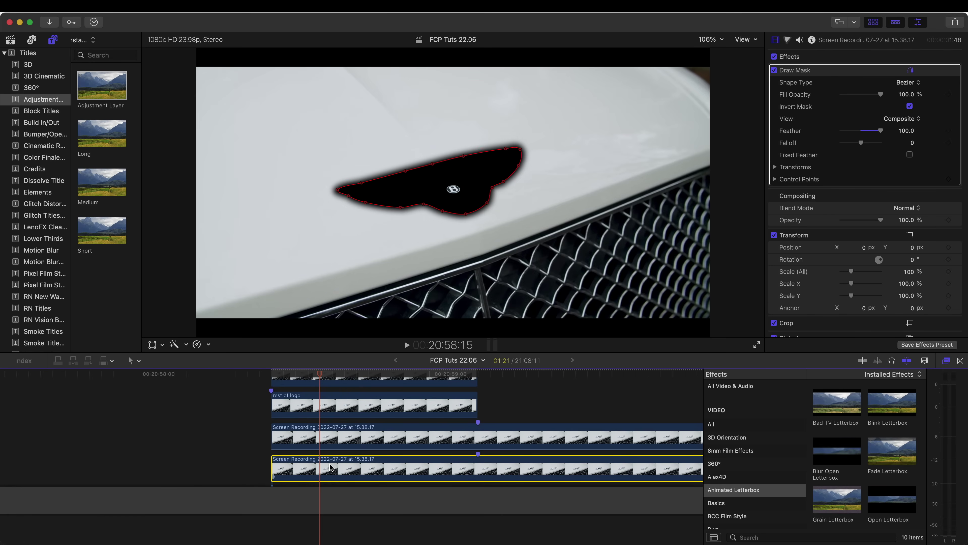
{"action": "scroll", "coordinate": [811, 253], "scroll_direction": "down", "scroll_amount": 2}
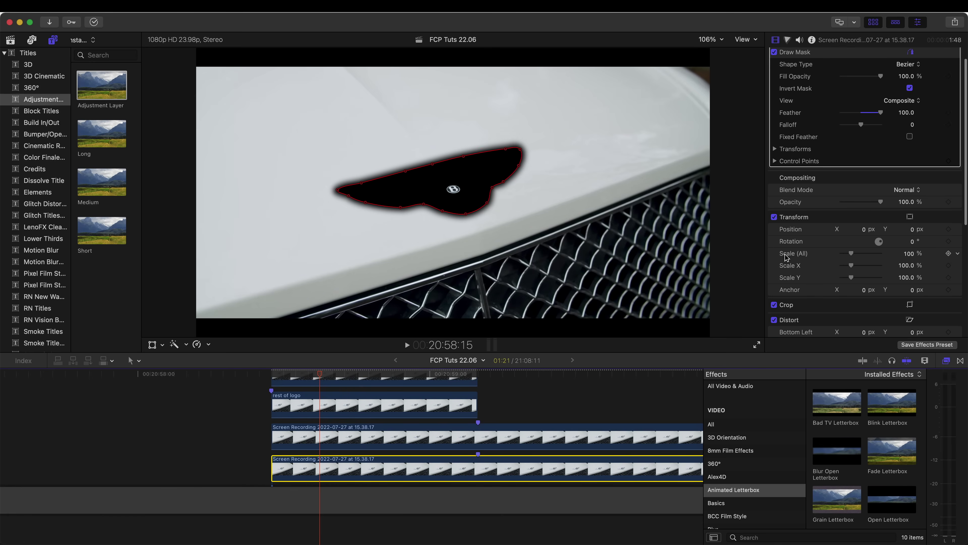
{"action": "left_click_drag", "start_coordinate": [853, 254], "coordinate": [848, 257]}
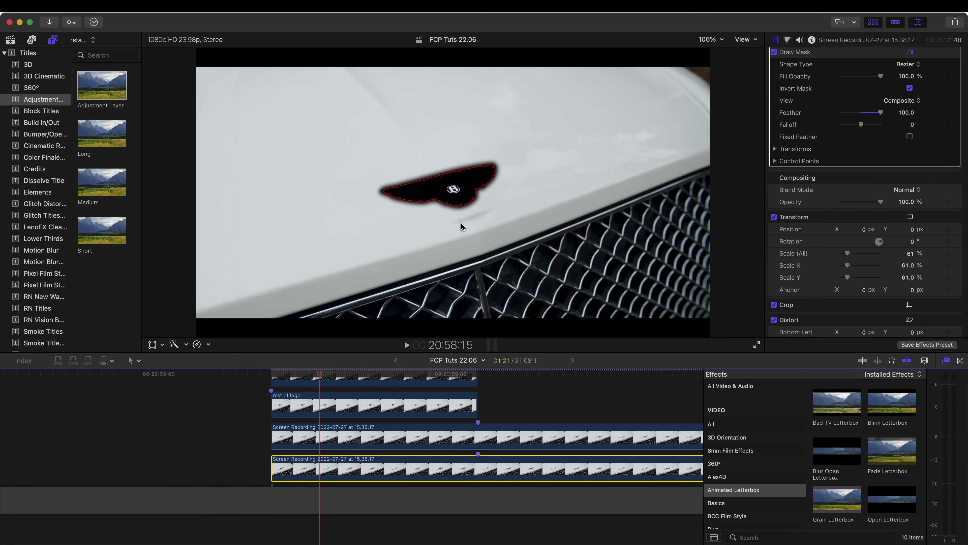
{"action": "left_click_drag", "start_coordinate": [849, 256], "coordinate": [849, 253]}
- Duplicate the bottom clip again, disable the copy's Draw Mask, scale it to 208% and position it at X -130.6, Y 234.7 px
{"action": "mouse_move", "coordinate": [324, 470]}
{"action": "left_mouse_down"}
{"action": "mouse_move", "coordinate": [324, 456]}
{"action": "mouse_move", "coordinate": [325, 477]}
{"action": "left_mouse_up"}
{"action": "left_click_drag", "start_coordinate": [849, 271], "coordinate": [862, 275]}
{"action": "left_click_drag", "start_coordinate": [863, 274], "coordinate": [863, 273]}
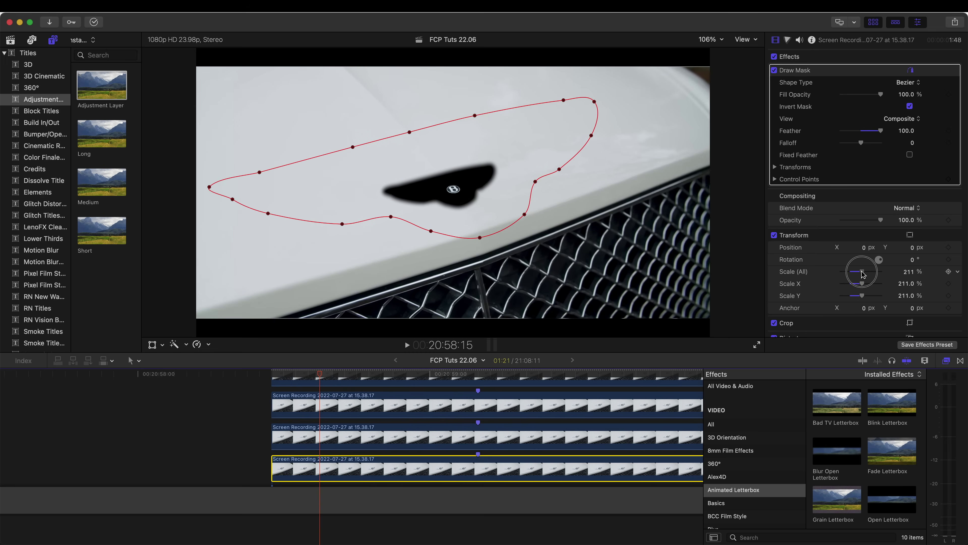
{"action": "left_click", "coordinate": [775, 70]}
{"action": "left_click_drag", "start_coordinate": [861, 275], "coordinate": [856, 274]}
{"action": "left_click", "coordinate": [152, 346]}
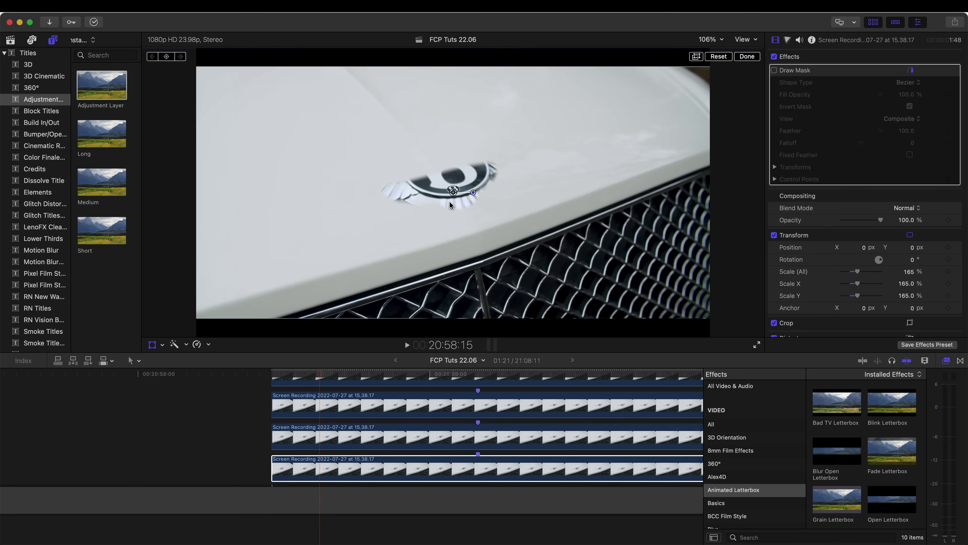
{"action": "left_click_drag", "start_coordinate": [463, 224], "coordinate": [694, 198]}
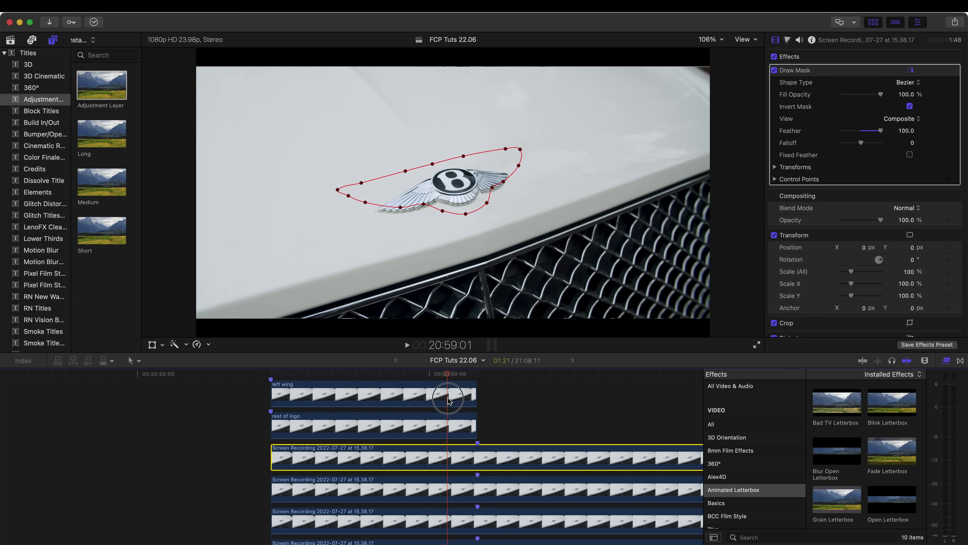
- Duplicate the top masked background clip and trim the copy's start to the end of the rest of logo clip
{"action": "scroll", "coordinate": [432, 441], "scroll_direction": "down", "scroll_amount": 3}
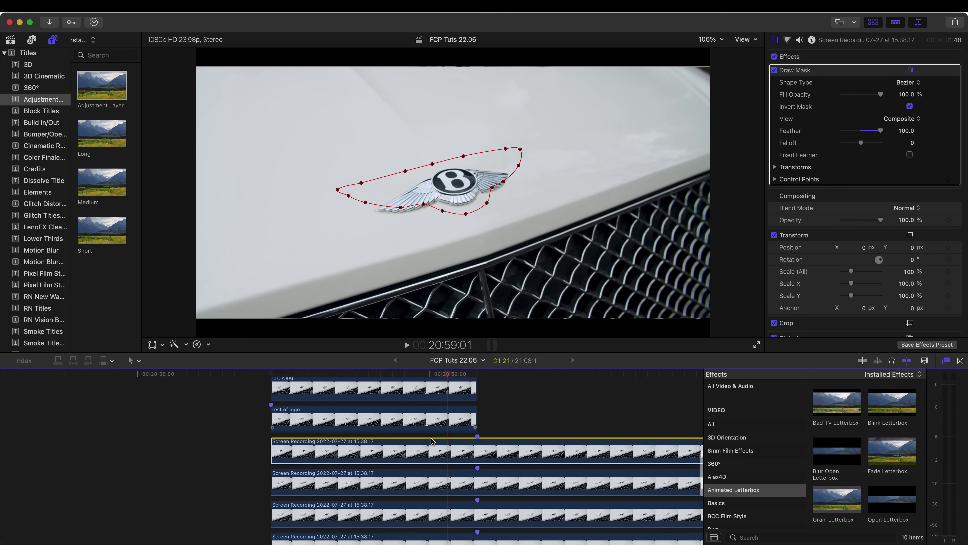
{"action": "left_click", "coordinate": [432, 441]}
{"action": "left_click_drag", "start_coordinate": [432, 438], "coordinate": [439, 437]}
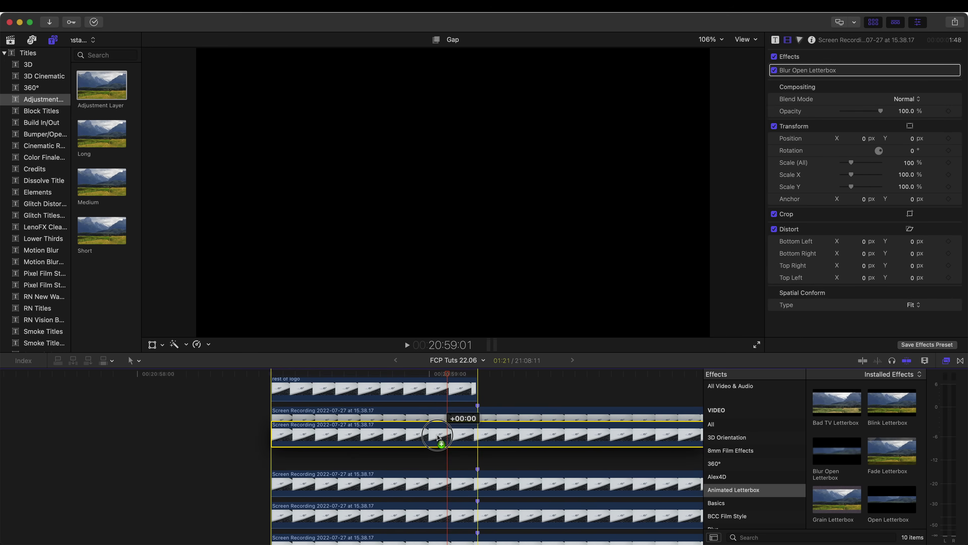
{"action": "left_click_drag", "start_coordinate": [276, 419], "coordinate": [478, 418]}
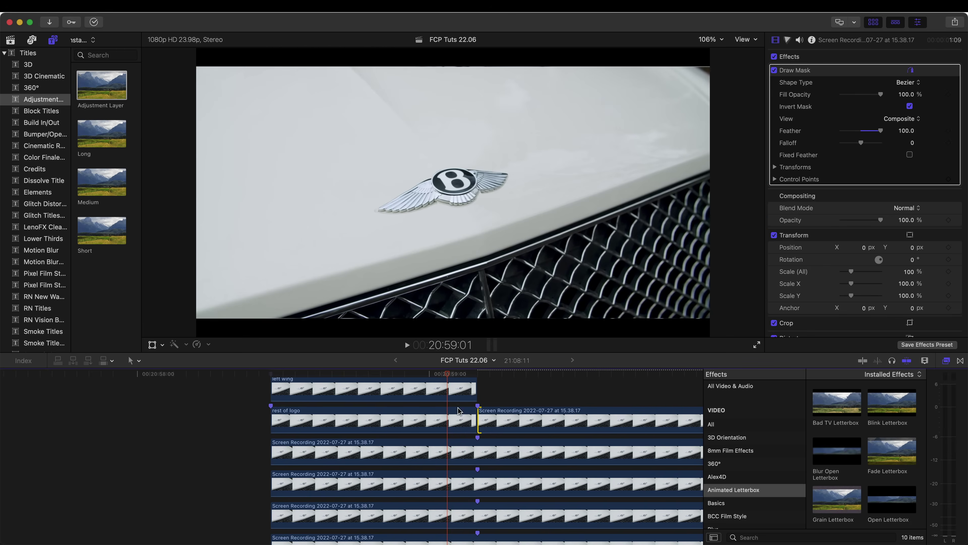
- Disable Draw Mask on the trimmed background copy after the rest of logo clip and play back the logo animation
{"action": "left_click", "coordinate": [496, 420]}
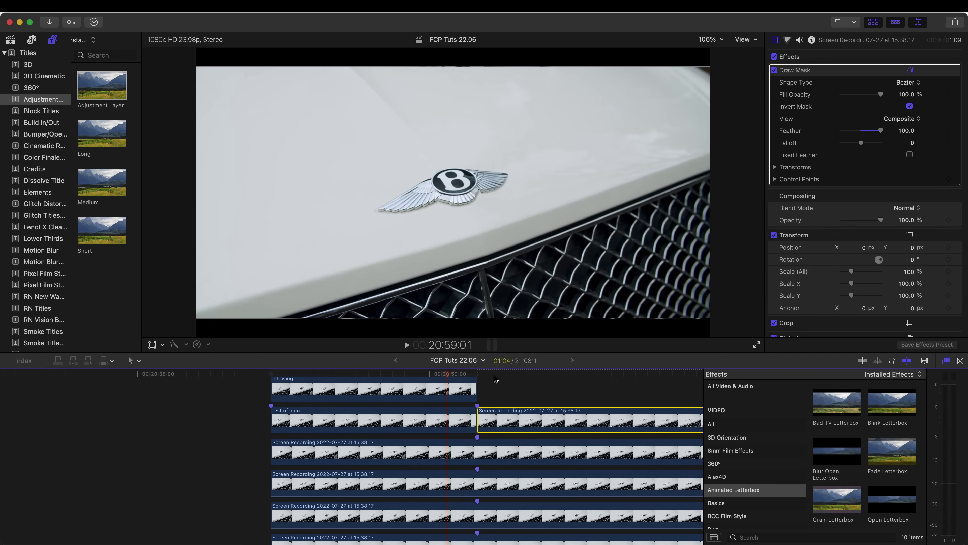
{"action": "left_click", "coordinate": [775, 71]}
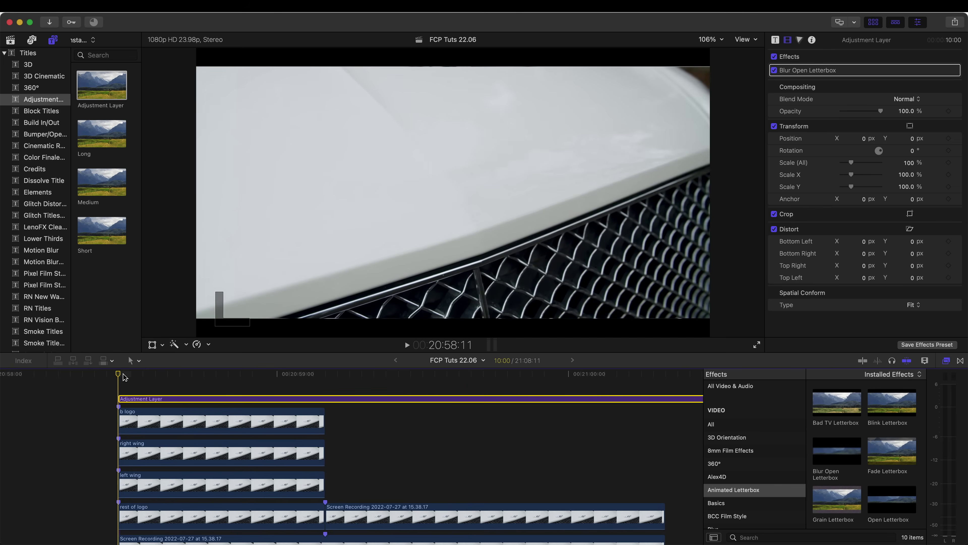
{"action": "key", "text": "space"}
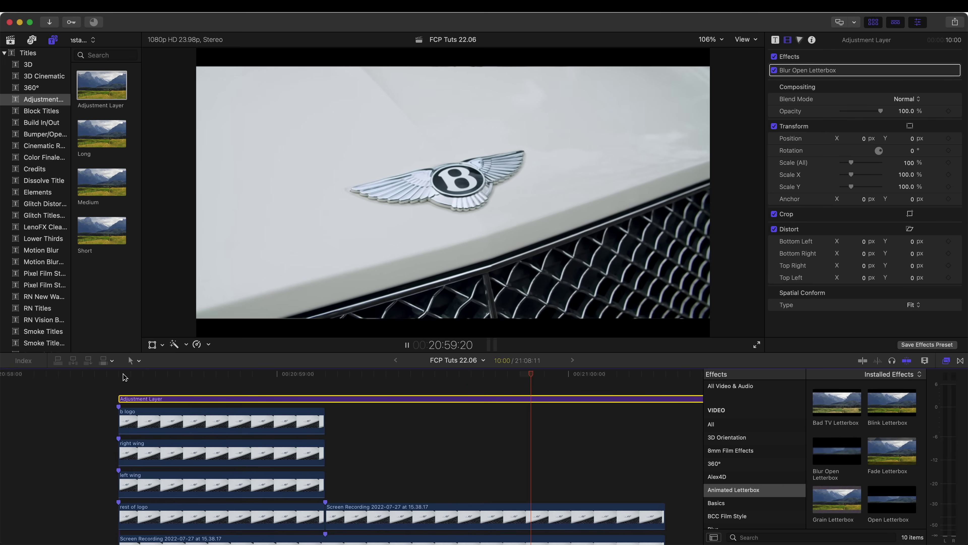
{"action": "left_click", "coordinate": [123, 374]}
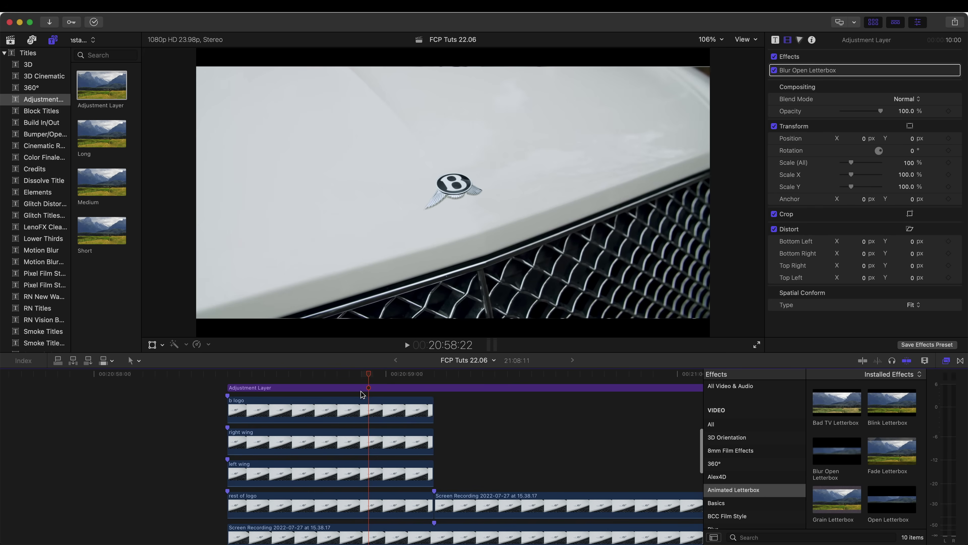
- Combine the b logo, right wing, left wing and rest of logo clips into a new compound clip
{"action": "left_click_drag", "start_coordinate": [211, 507], "coordinate": [307, 391]}
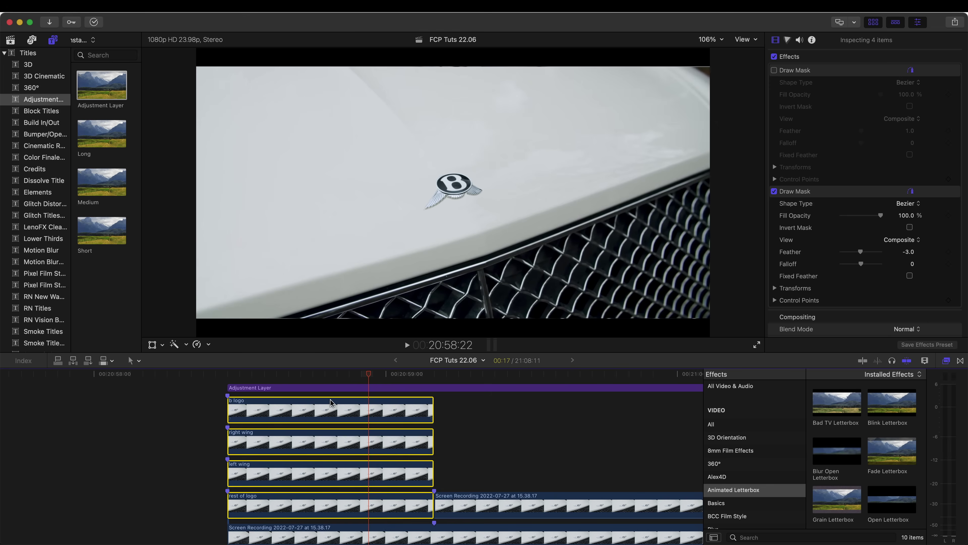
{"action": "right_click", "coordinate": [355, 408]}
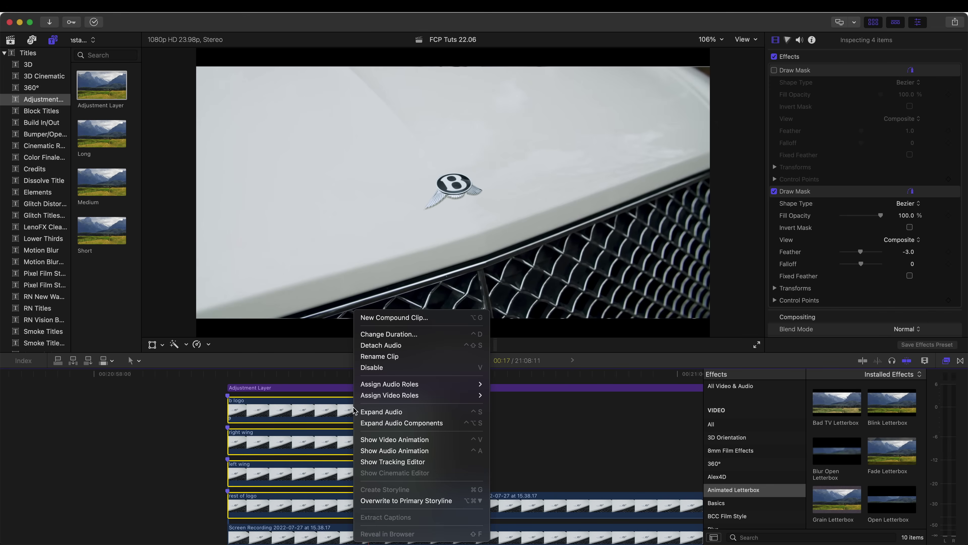
{"action": "left_click", "coordinate": [397, 318]}
{"action": "left_click", "coordinate": [606, 300]}
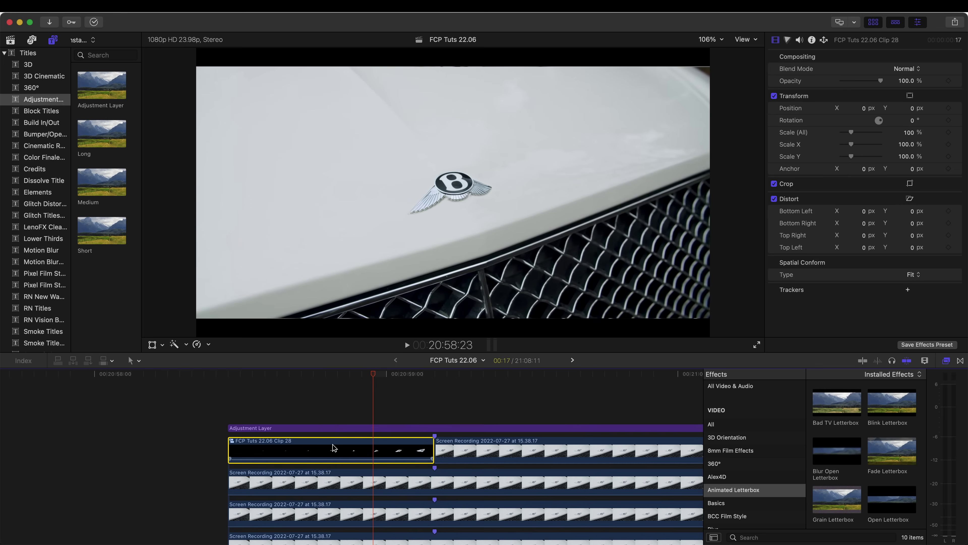
- Place the Moderate Motion Blur 2 title over the logo compound clip, ending where the compound clip ends
{"action": "left_click", "coordinate": [329, 427]}
{"action": "left_click_drag", "start_coordinate": [327, 376], "coordinate": [373, 388]}
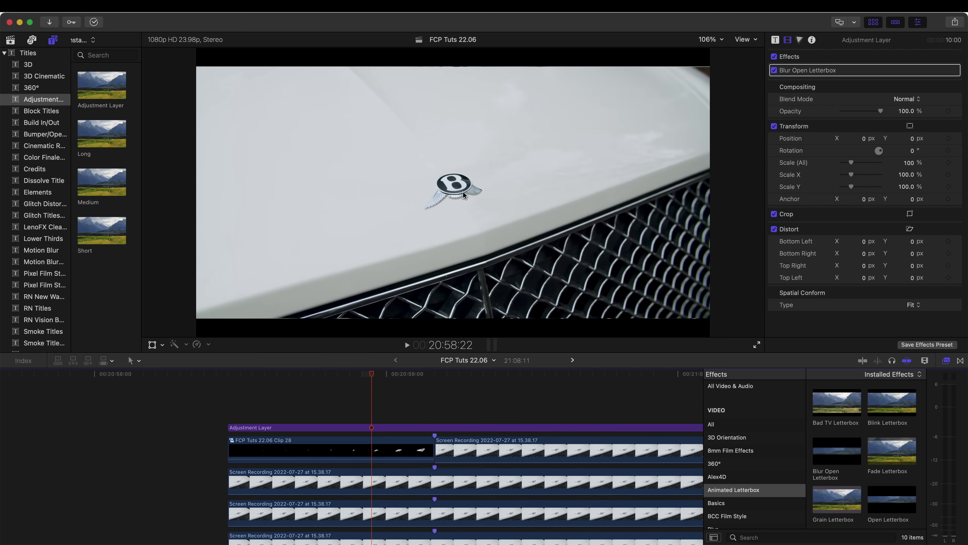
{"action": "left_click", "coordinate": [366, 453]}
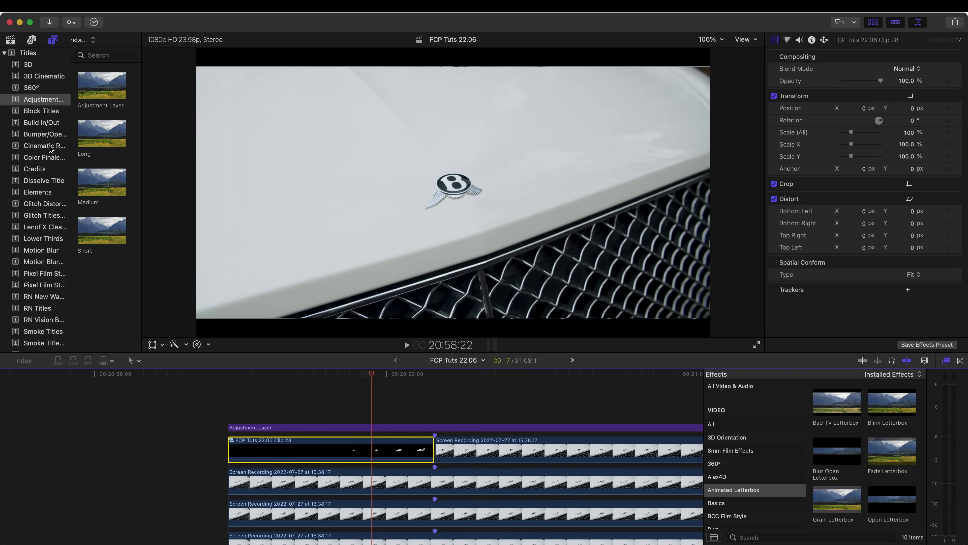
{"action": "scroll", "coordinate": [49, 146], "scroll_direction": "down", "scroll_amount": 3}
{"action": "left_click", "coordinate": [47, 191]}
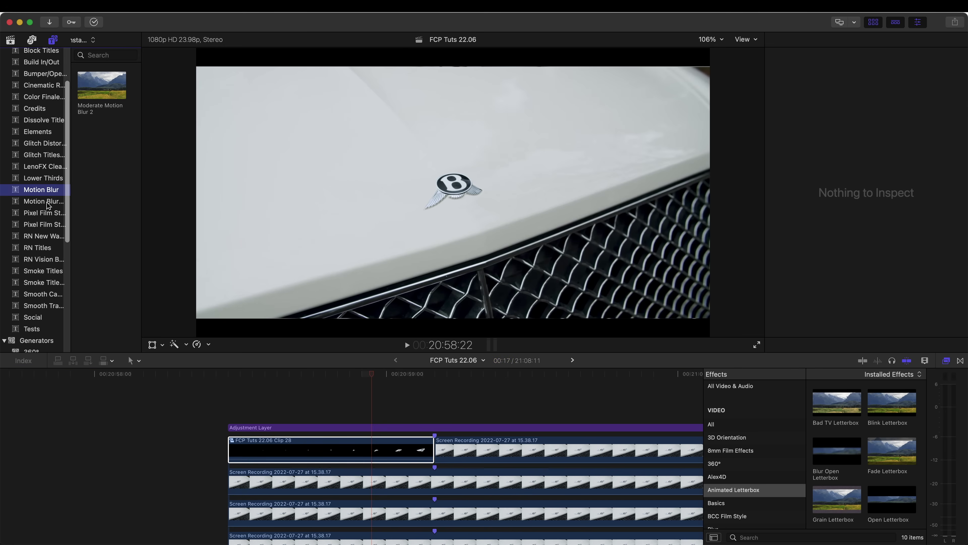
{"action": "left_click", "coordinate": [47, 201]}
{"action": "scroll", "coordinate": [102, 214], "scroll_direction": "down", "scroll_amount": 3}
{"action": "left_click_drag", "start_coordinate": [102, 273], "coordinate": [244, 442]}
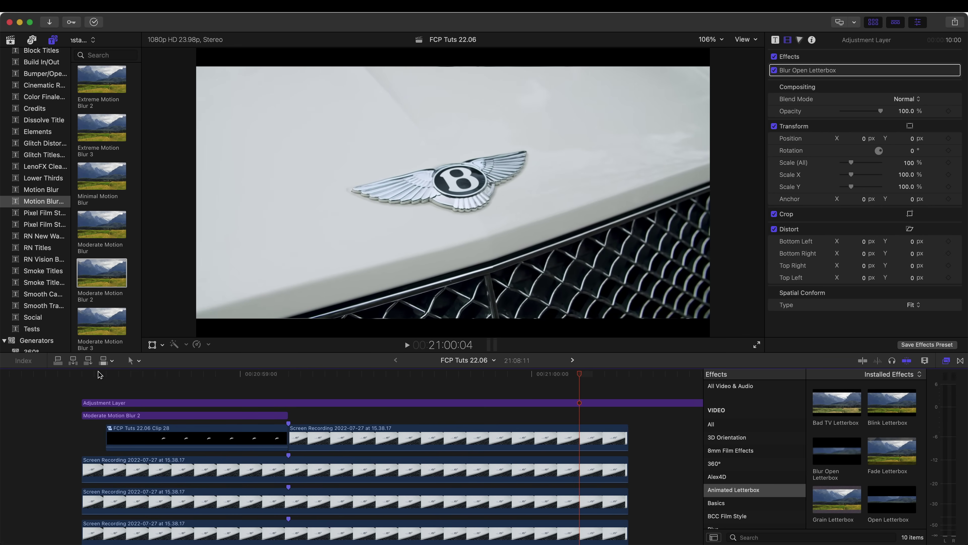
- Lower the opacity of the Moderate Motion Blur 2 title and play back the blurred logo animation
{"action": "left_click", "coordinate": [90, 373]}
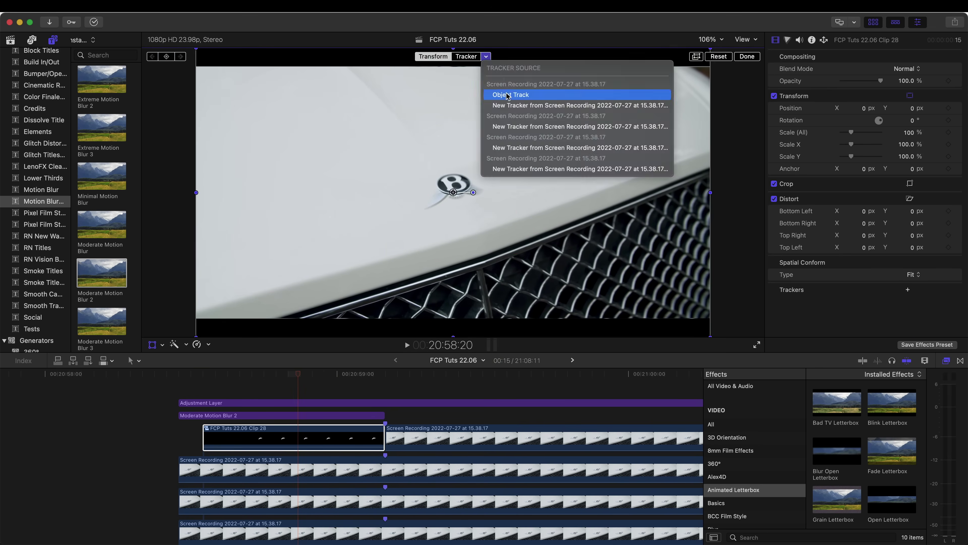
{"action": "left_click", "coordinate": [248, 415]}
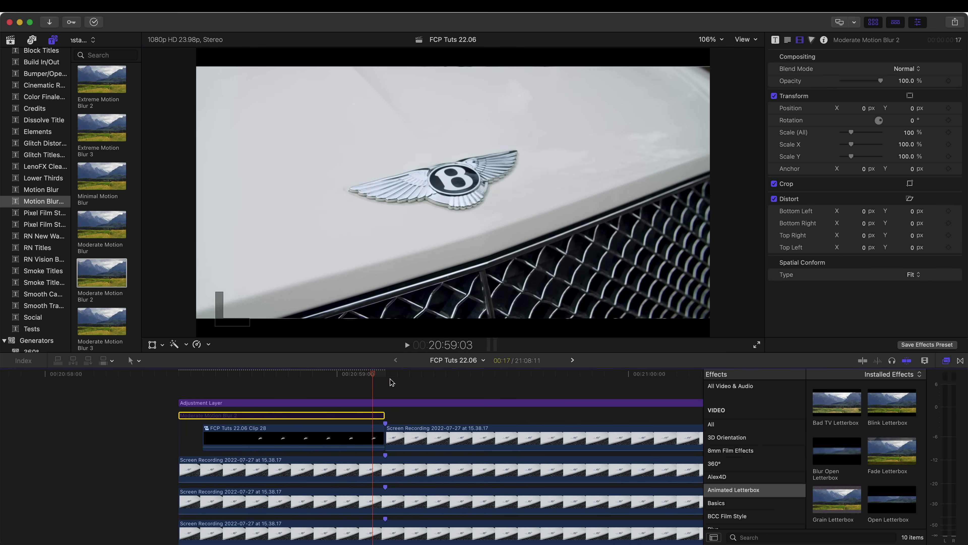
{"action": "left_click", "coordinate": [495, 207]}
{"action": "left_click", "coordinate": [871, 82]}
{"action": "left_click_drag", "start_coordinate": [871, 82], "coordinate": [863, 82]}
{"action": "left_click_drag", "start_coordinate": [374, 378], "coordinate": [346, 380]}
{"action": "key", "text": "space"}
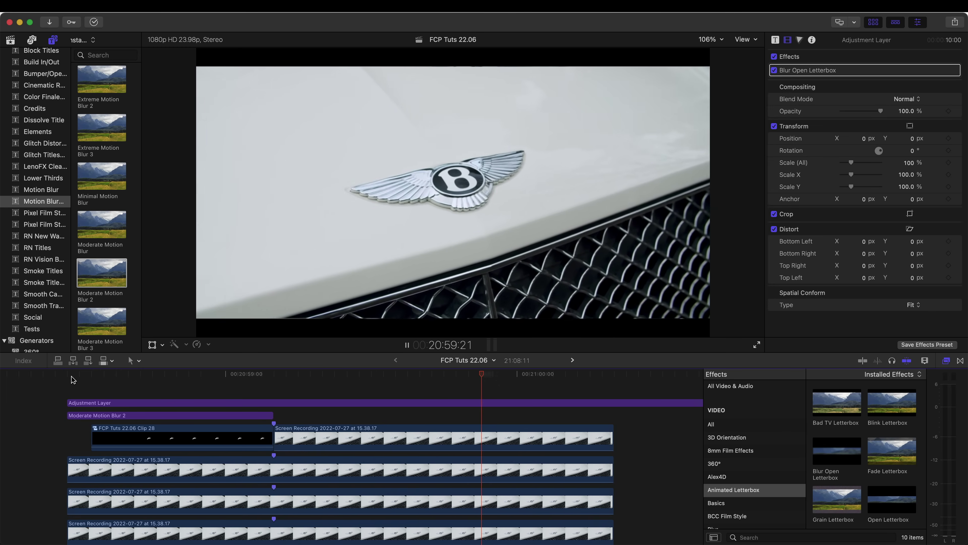
{"action": "left_click", "coordinate": [234, 379]}
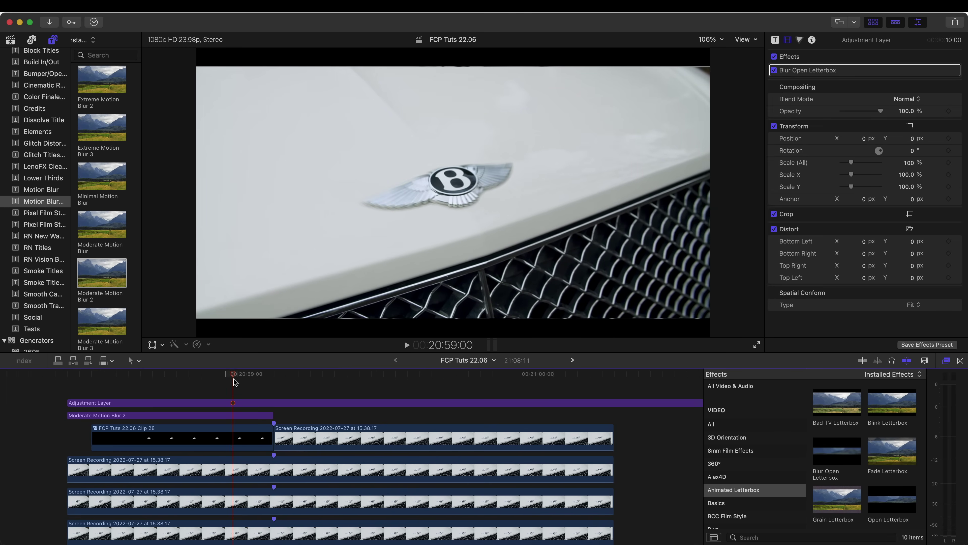